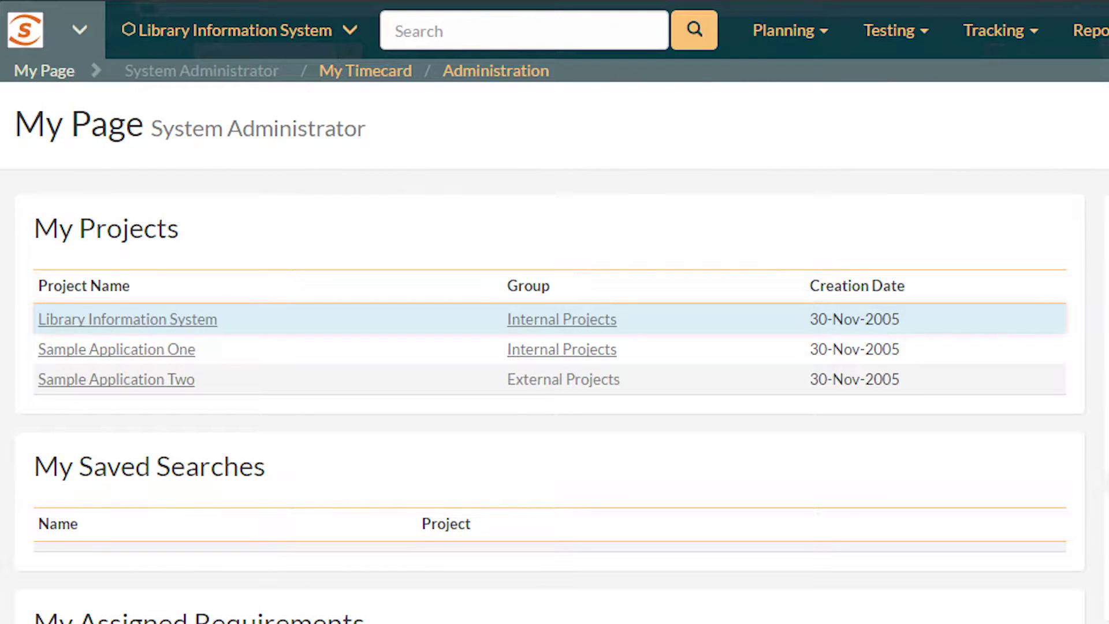
Step: Go from My Page to the Library Information System project home, then to the Internal Projects group page
click(128, 319)
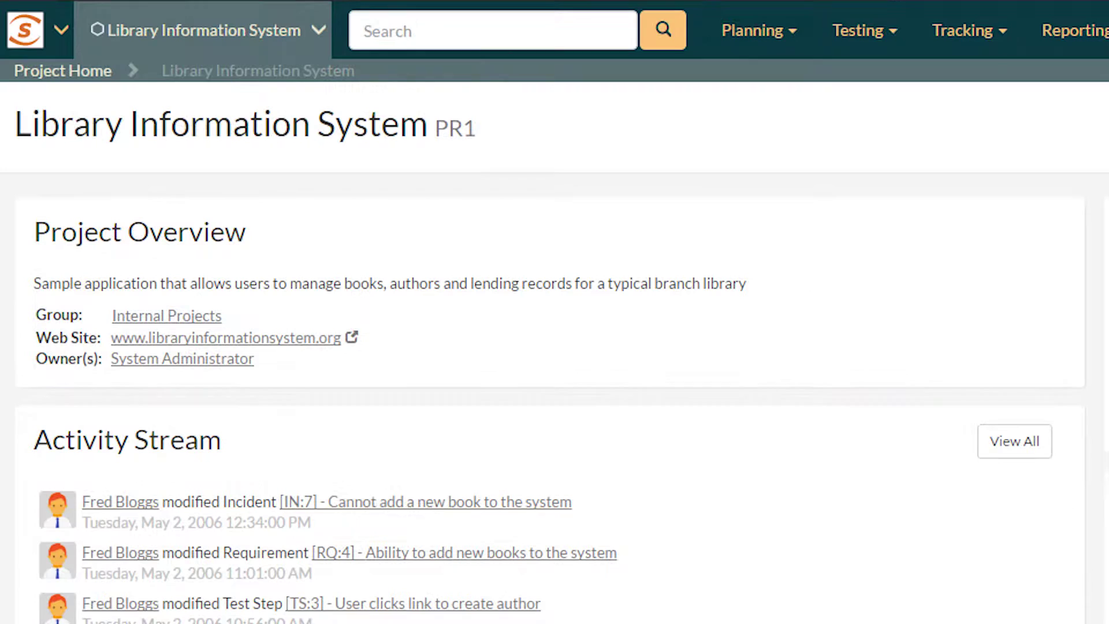
click(167, 316)
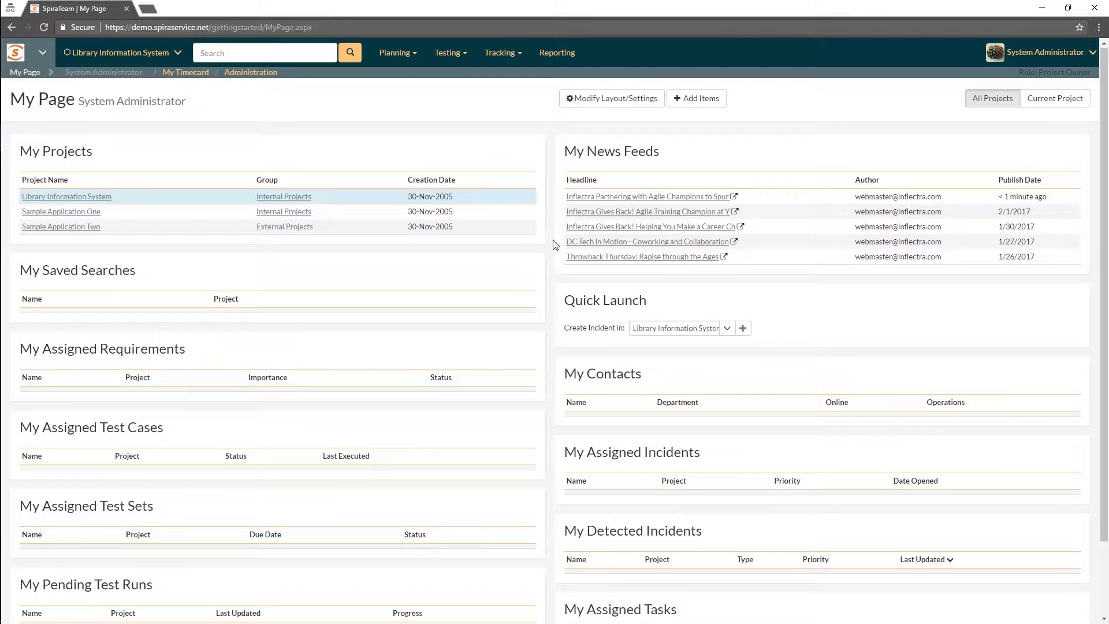
scroll(555, 244, down, 3)
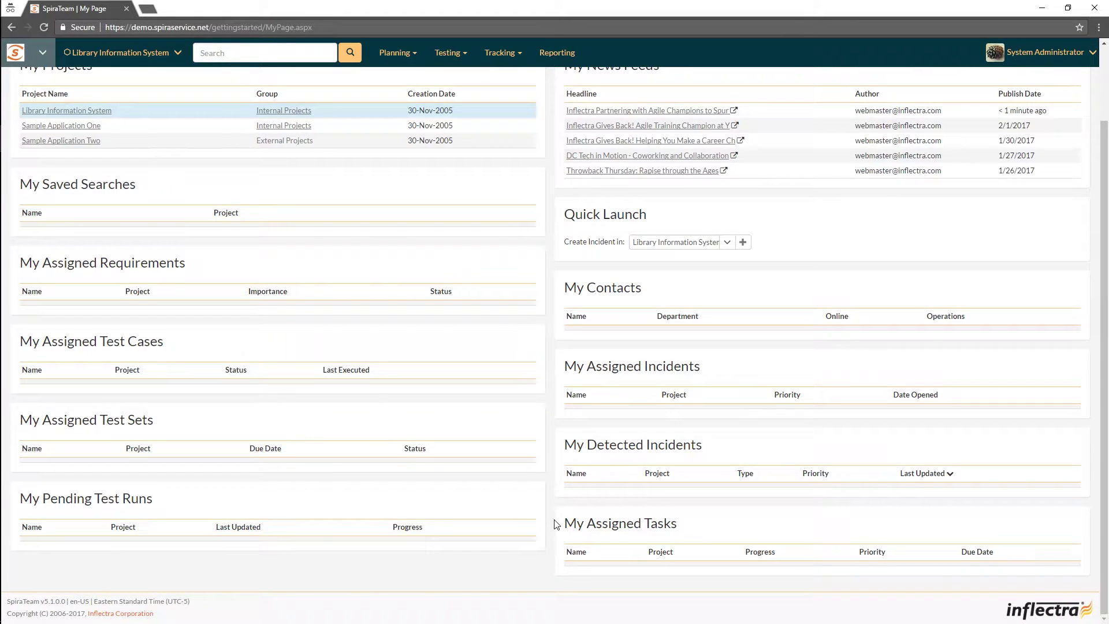
scroll(556, 523, up, 3)
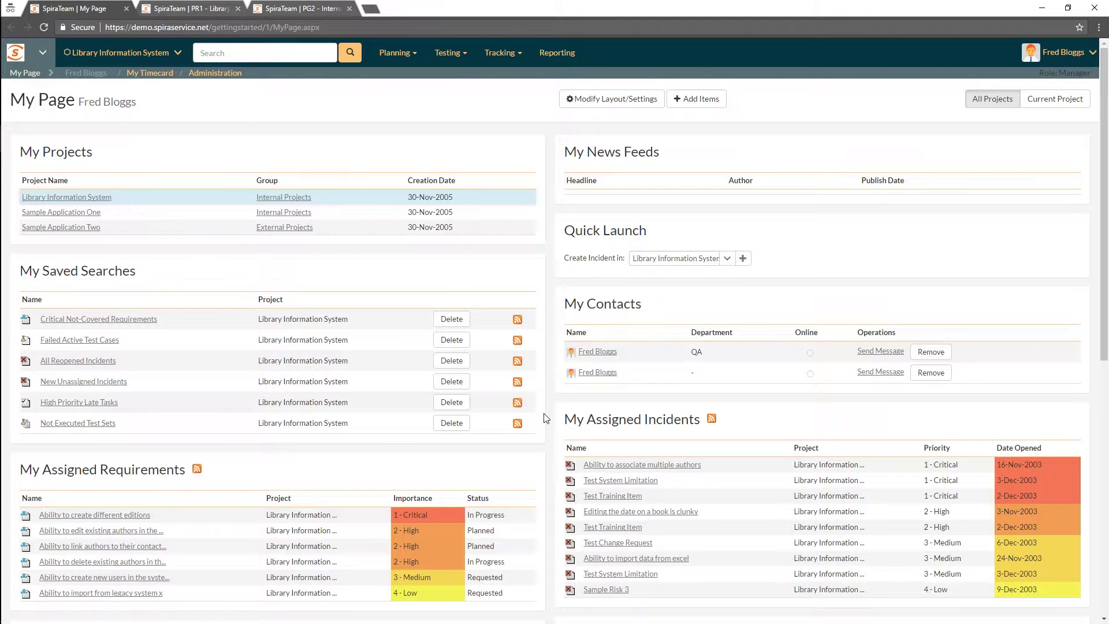
scroll(536, 412, down, 6)
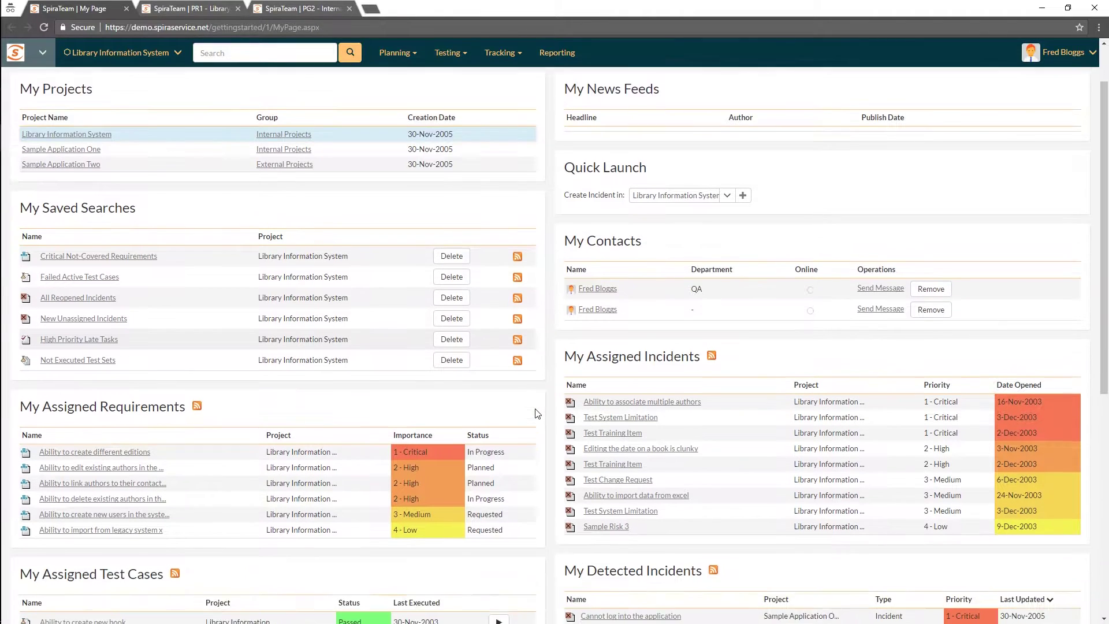
scroll(532, 410, down, 3)
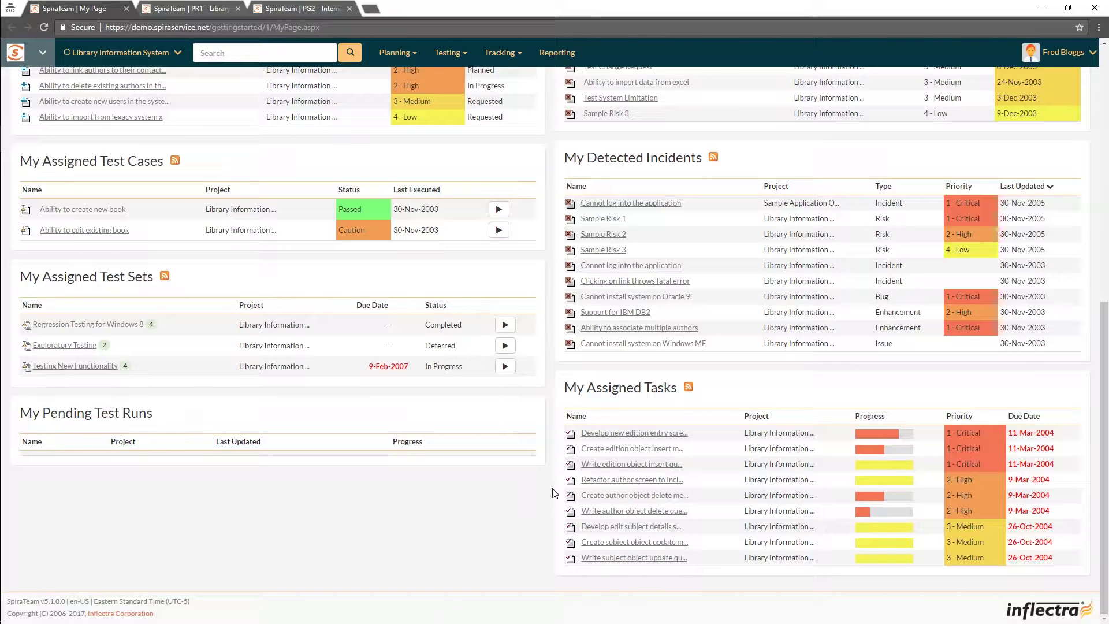
scroll(555, 493, up, 9)
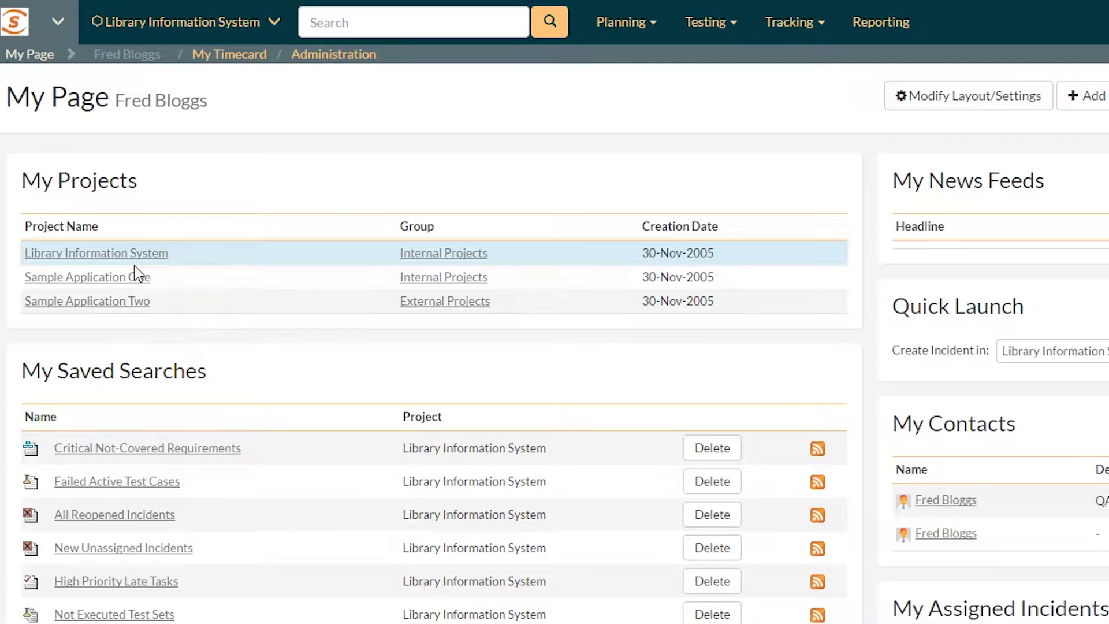
Step: Set Quick Launch's Create Incident in to Sample Application Two, then back to --- Choose Project ---
mouse_move(136, 259)
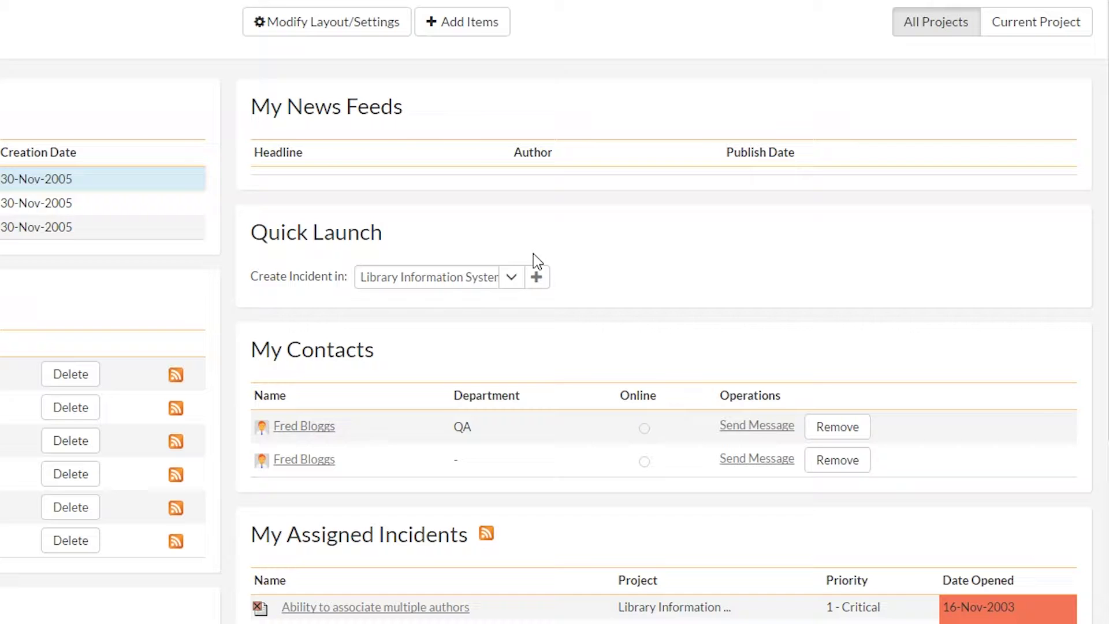
click(510, 278)
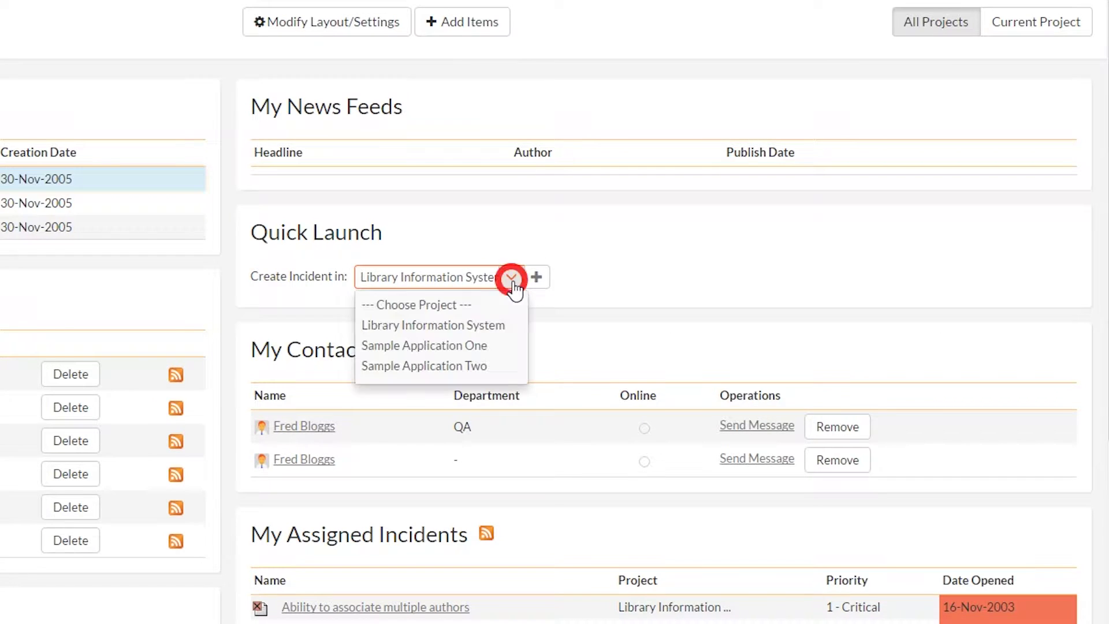
click(465, 367)
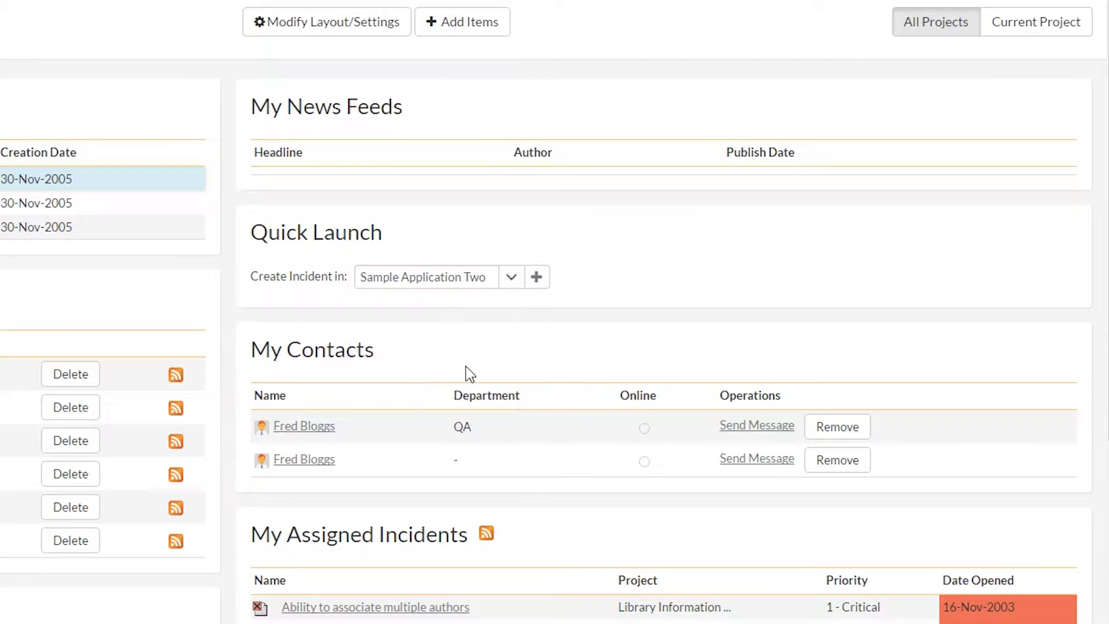
click(510, 284)
click(414, 303)
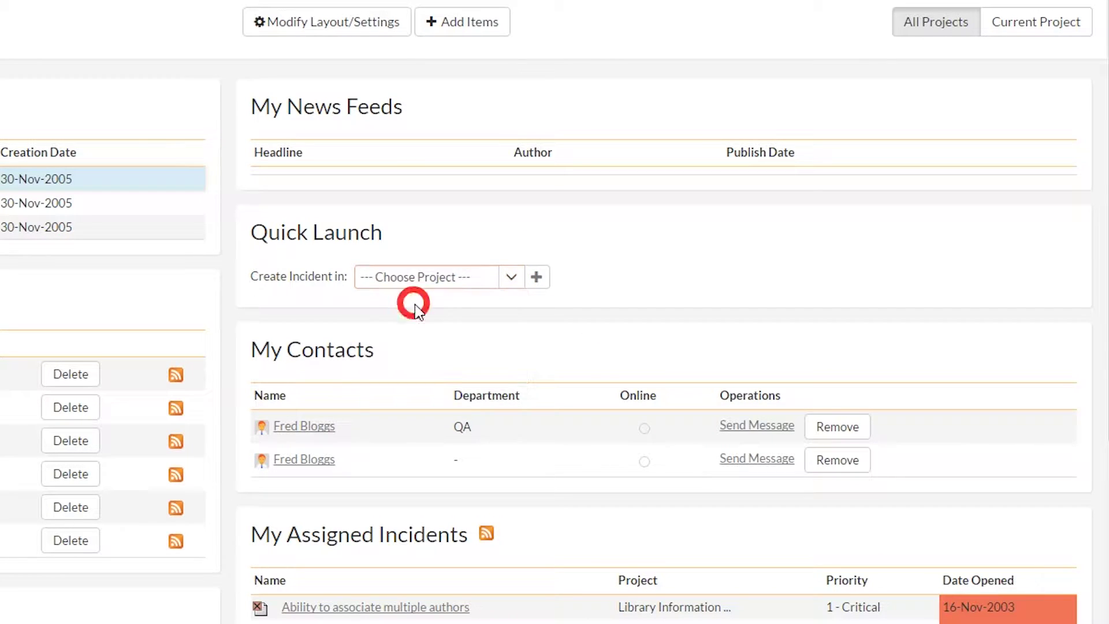
click(609, 272)
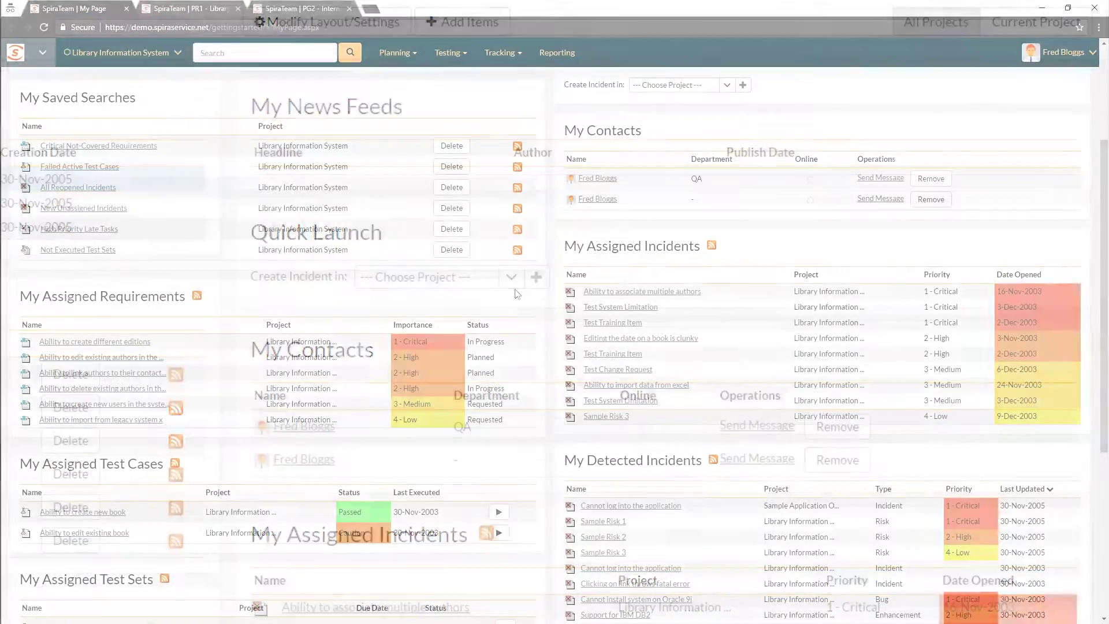
scroll(511, 293, down, 3)
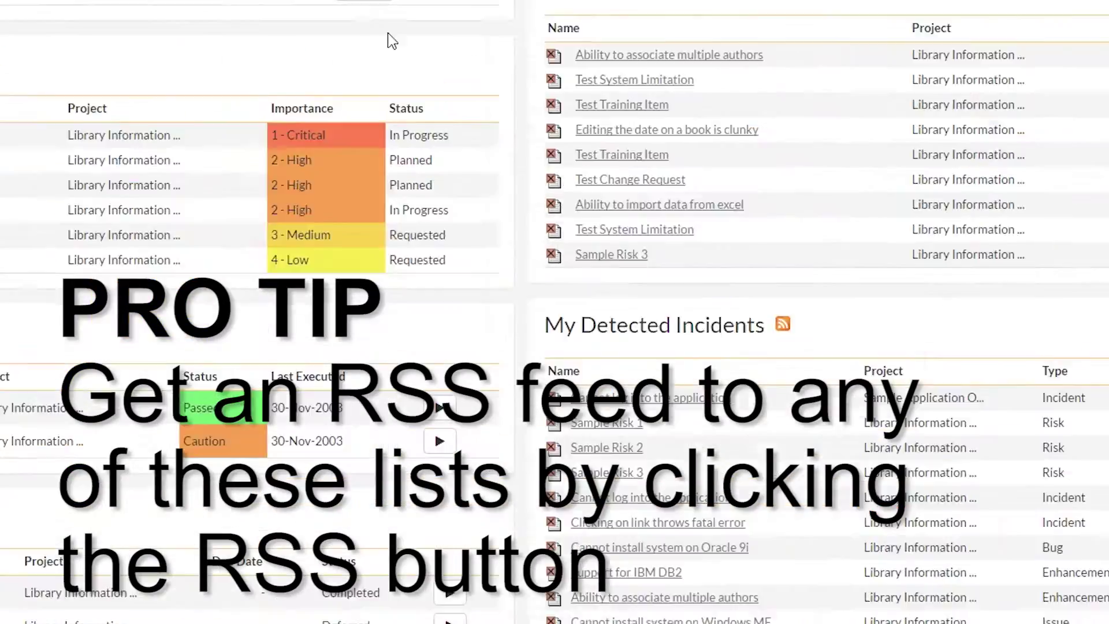
scroll(315, 194, down, 2)
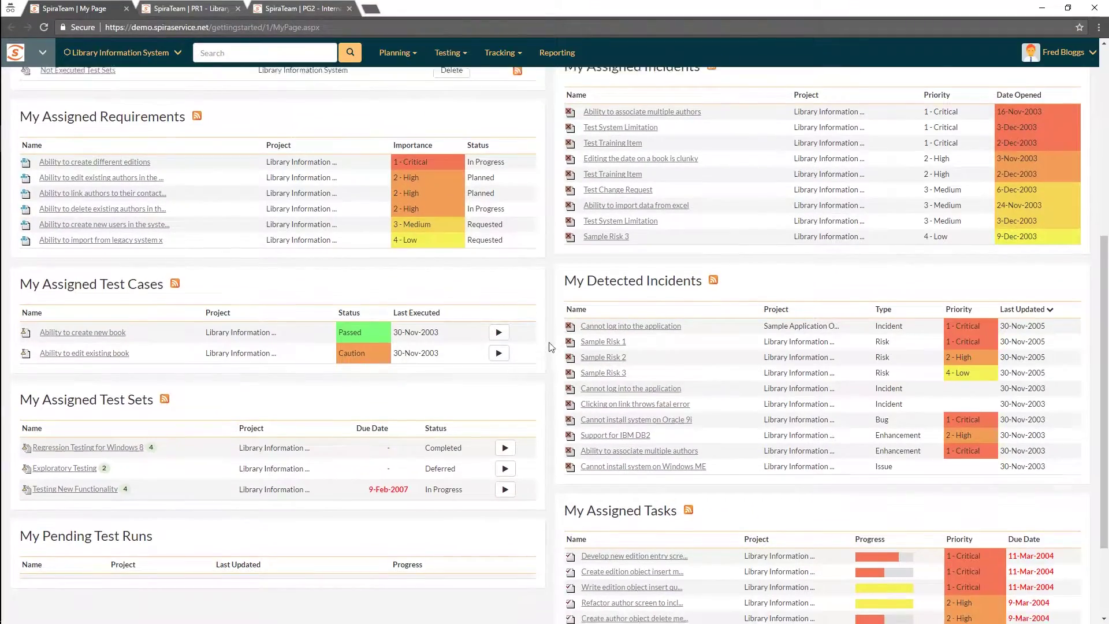
scroll(550, 346, down, 2)
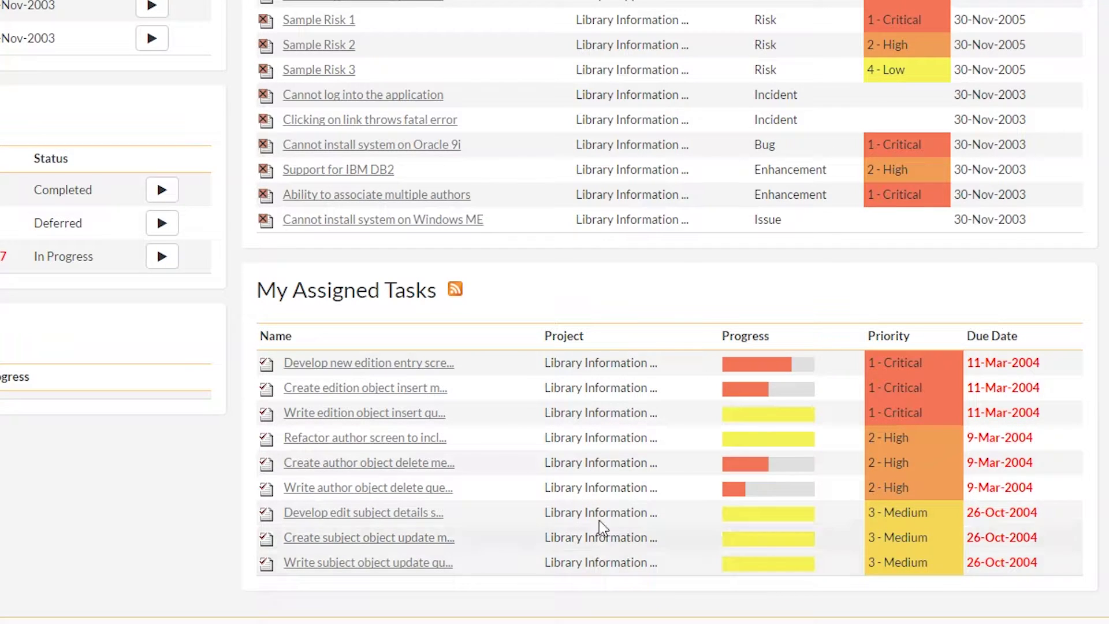
scroll(601, 383, up, 15)
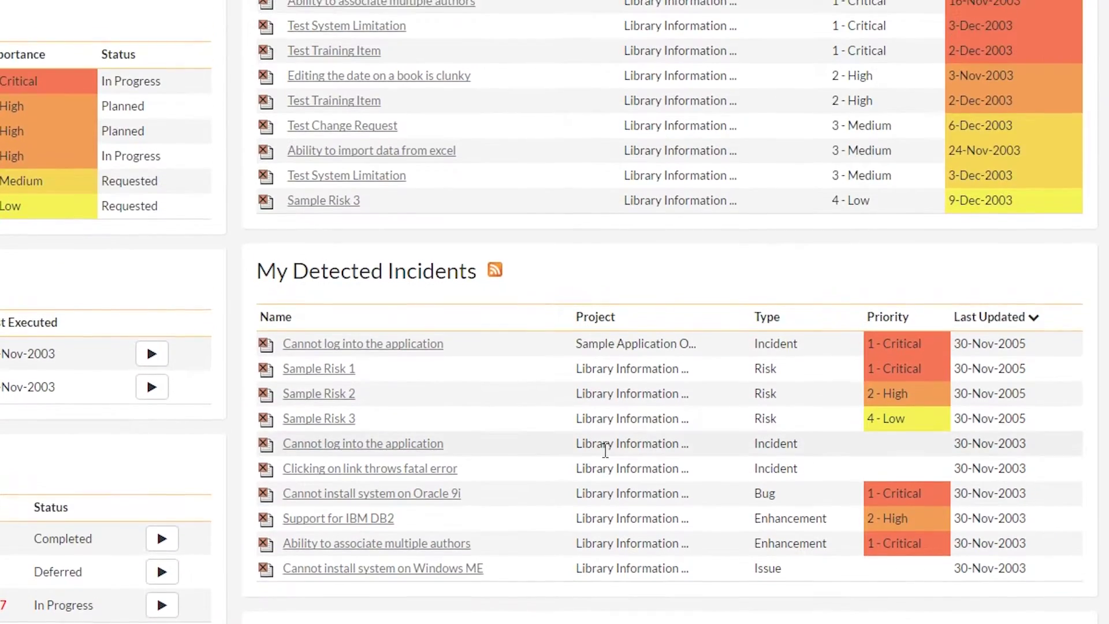
scroll(601, 572, up, 4)
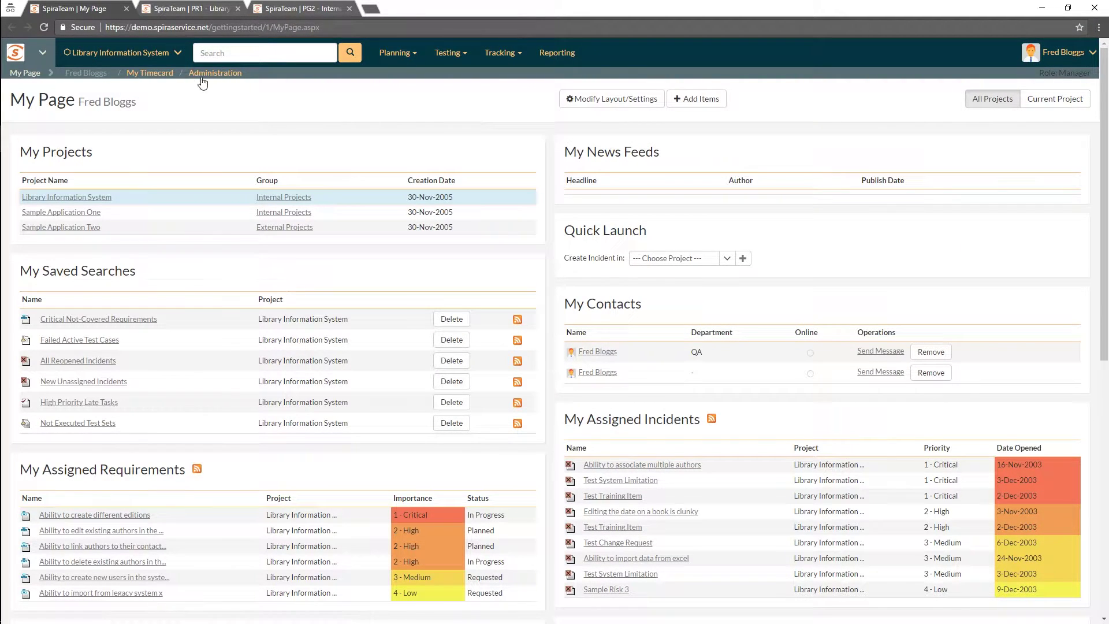
Step: Switch the current project to Sample Application One and scroll through My Page
click(177, 53)
click(144, 127)
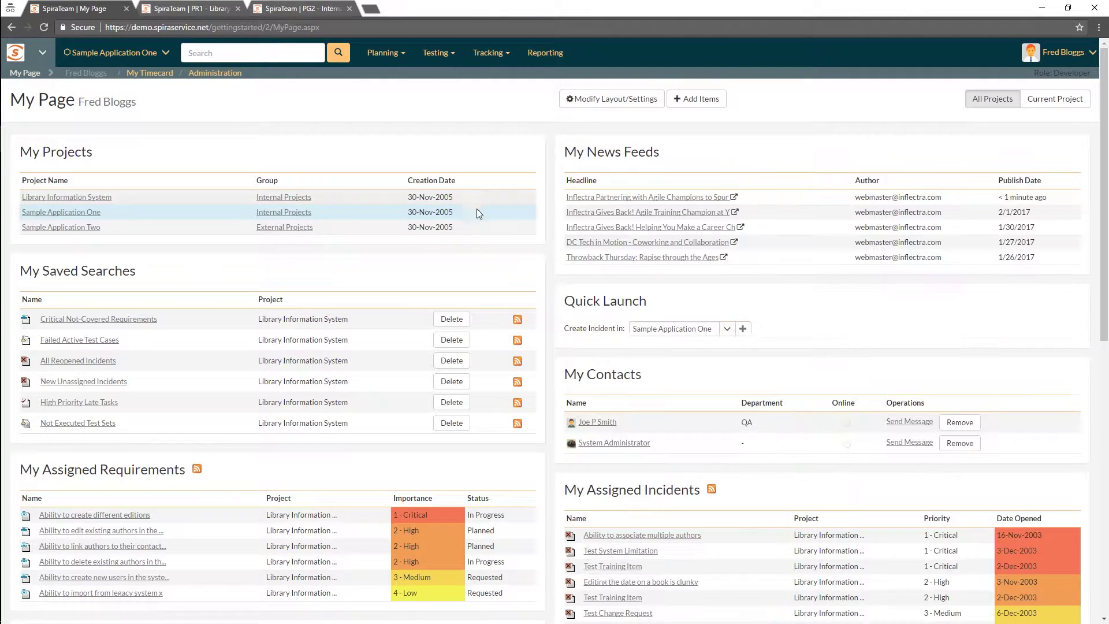
scroll(534, 254, down, 1)
scroll(535, 254, down, 9)
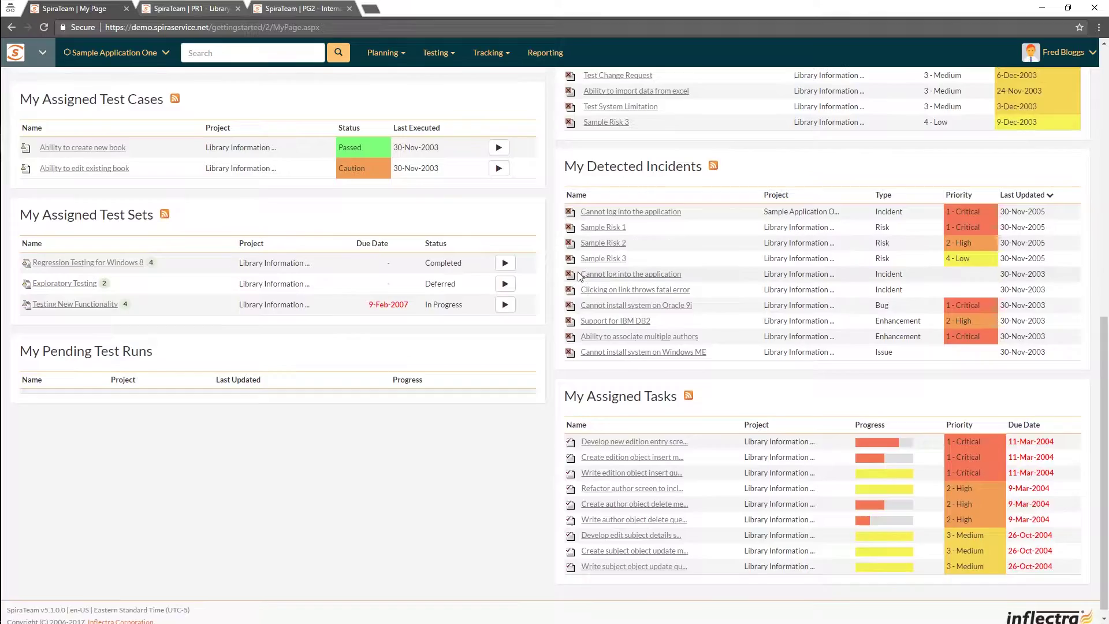
scroll(579, 276, up, 6)
scroll(580, 275, up, 4)
Step: Limit My Page to the Current Project, then show All Projects again
click(1046, 107)
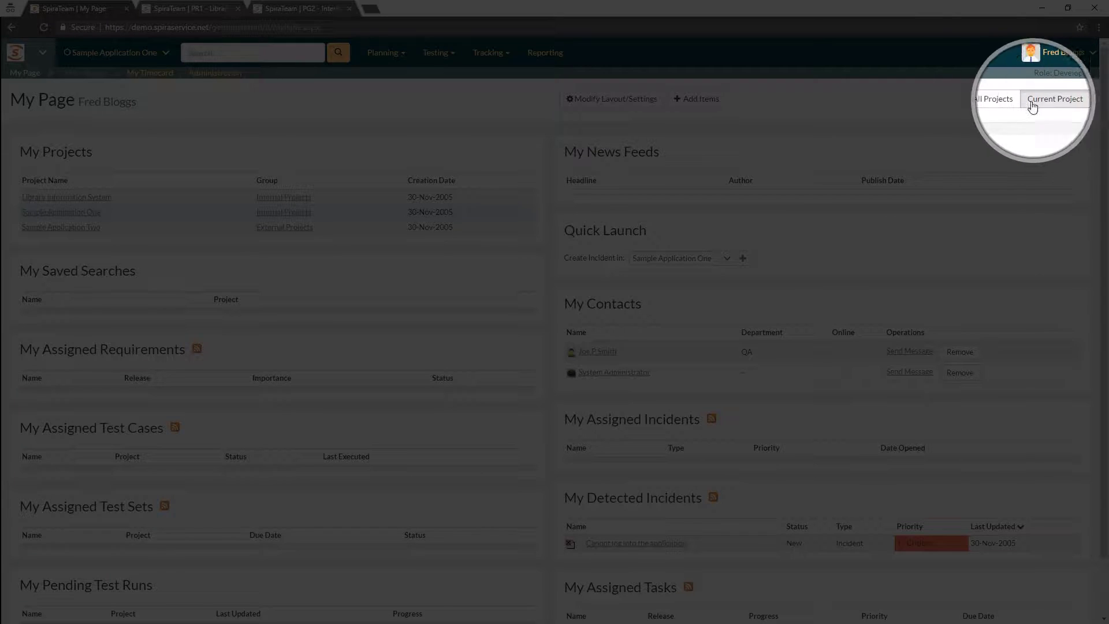
scroll(492, 291, down, 1)
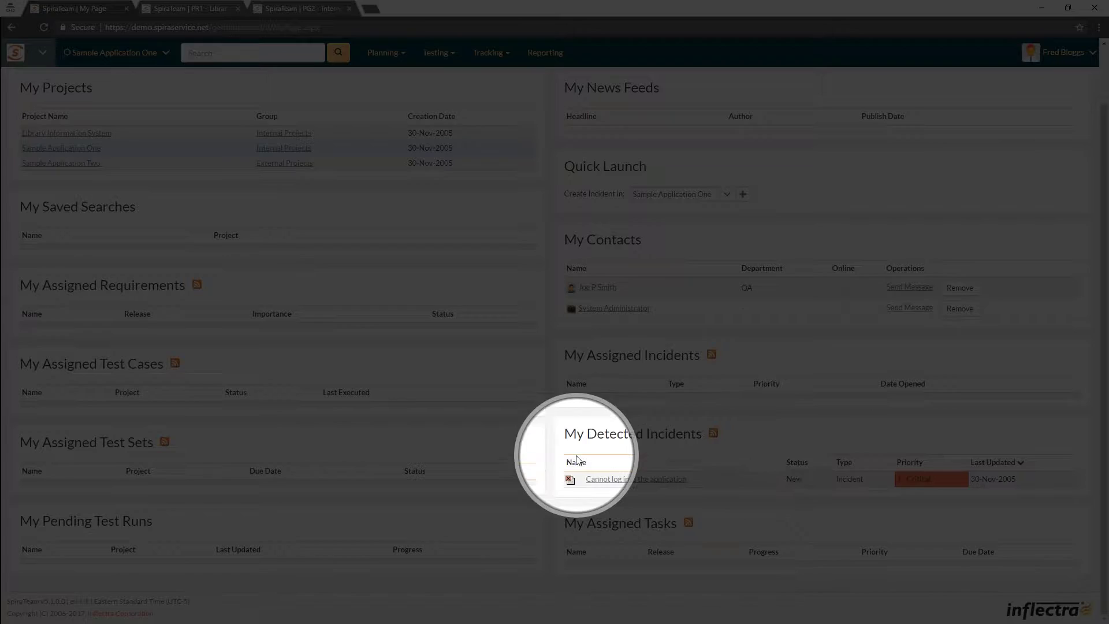
scroll(598, 441, up, 1)
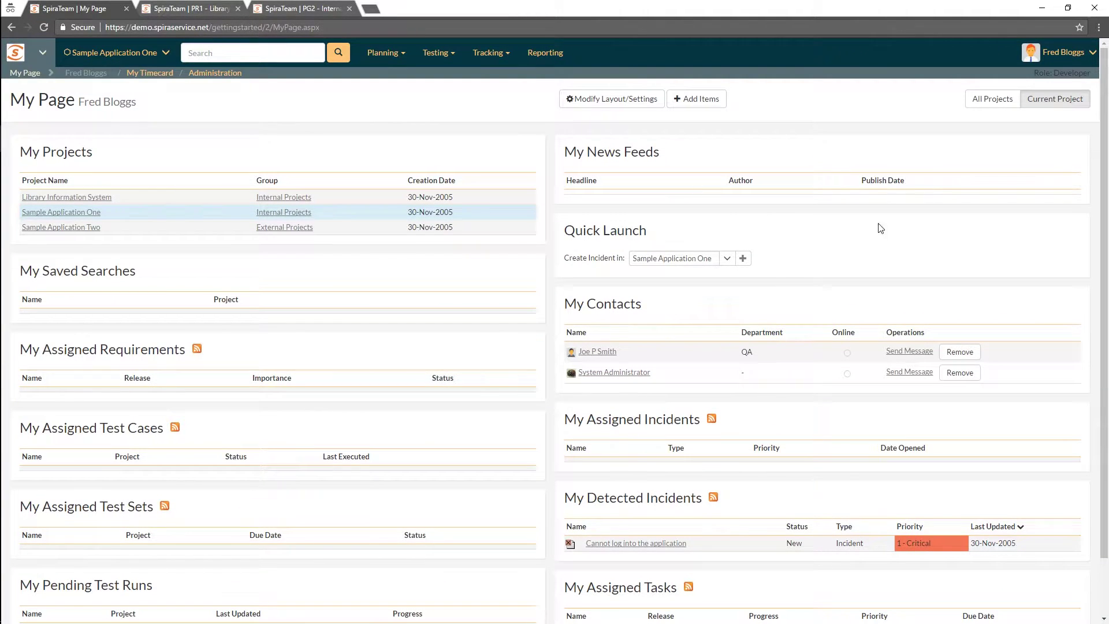
click(989, 110)
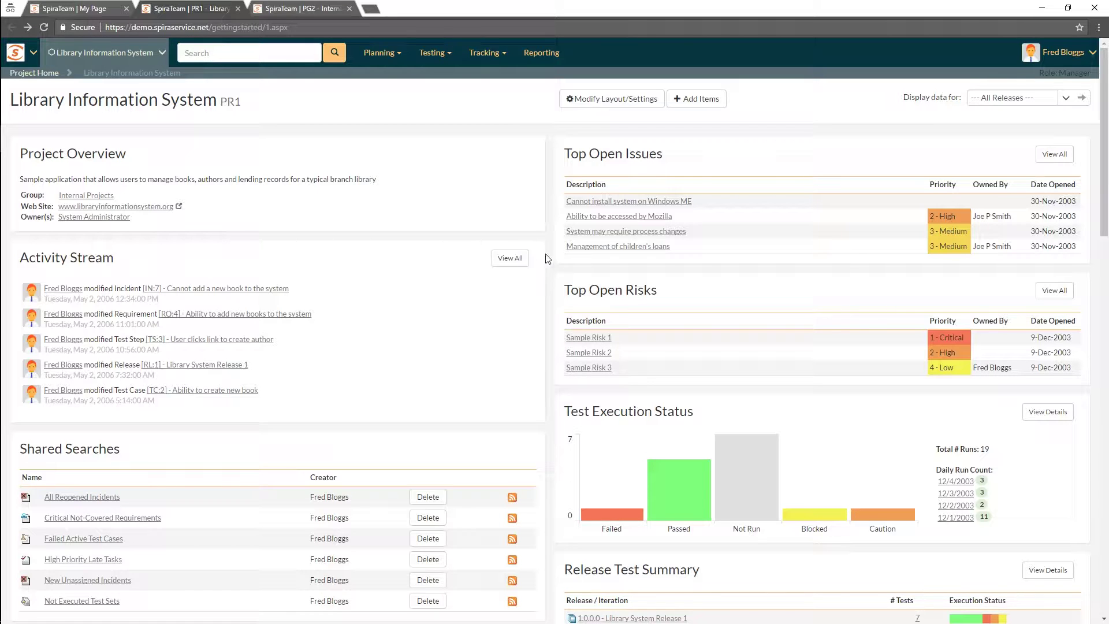
scroll(636, 260, down, 7)
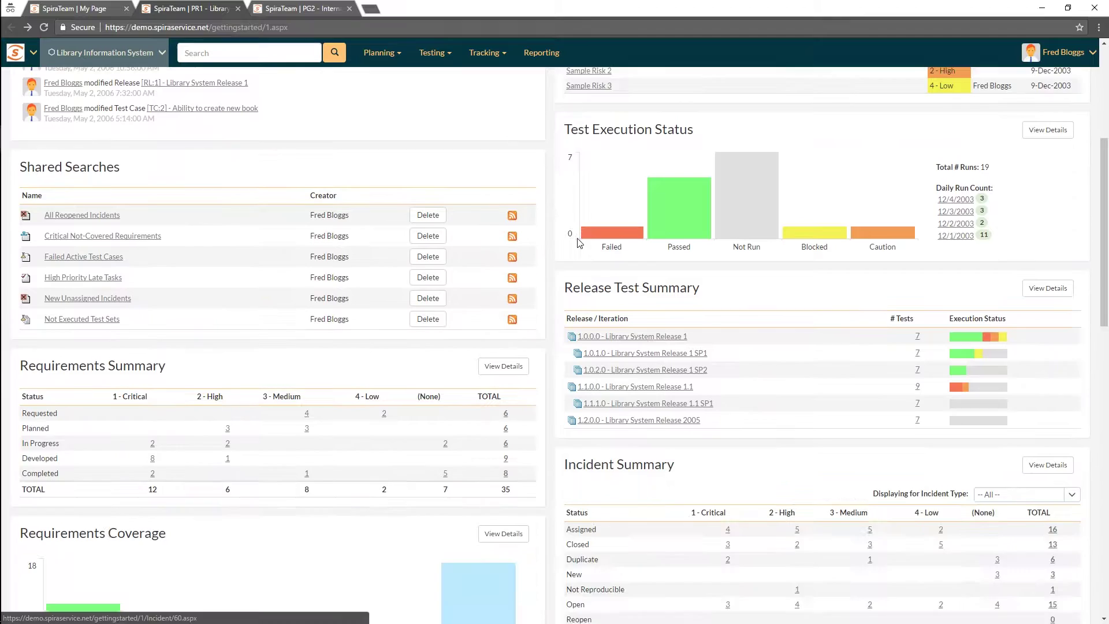
scroll(650, 407, down, 5)
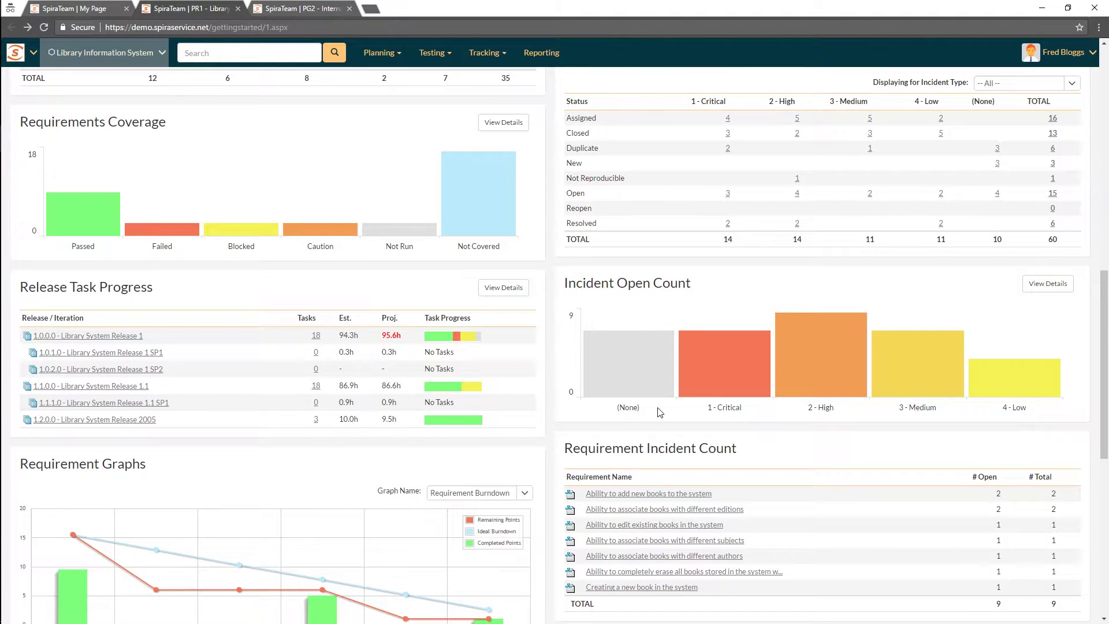
scroll(592, 413, down, 8)
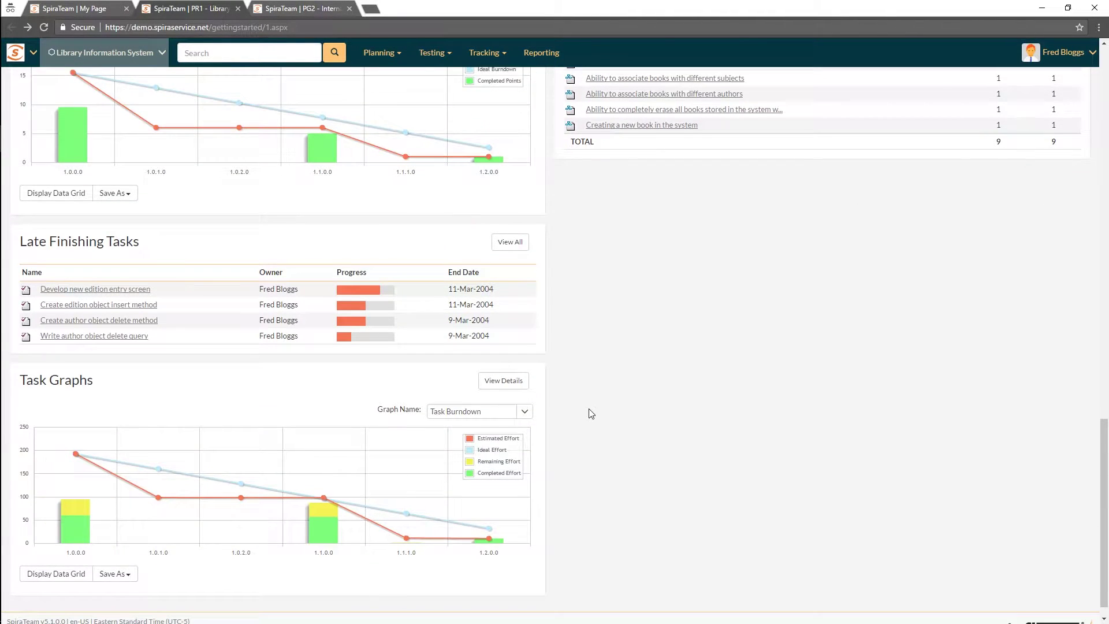
scroll(571, 412, up, 10)
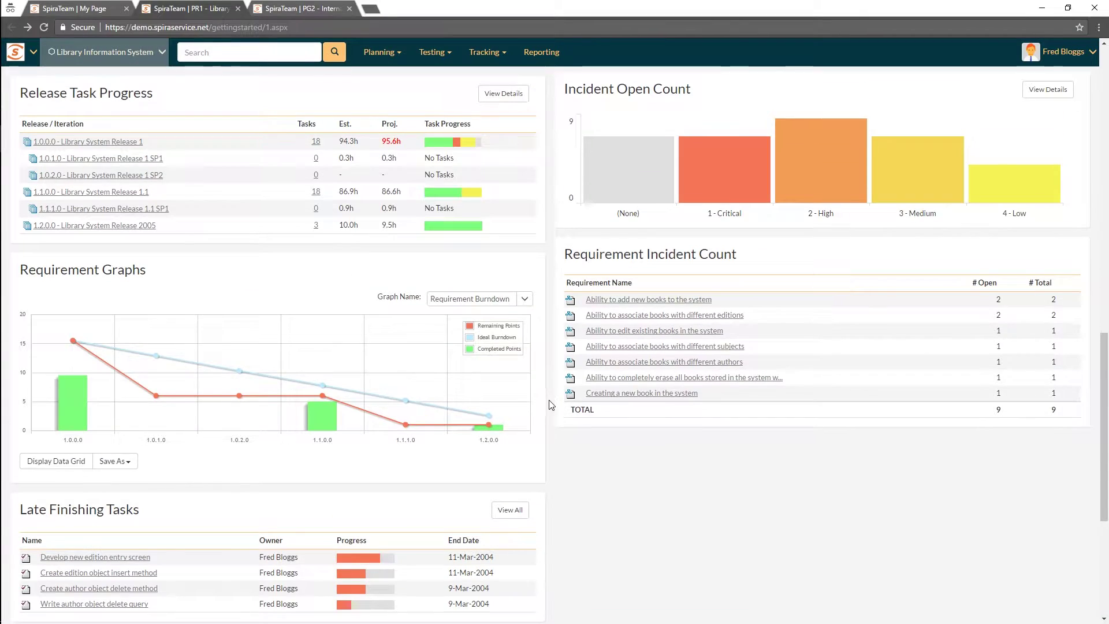
scroll(547, 402, up, 10)
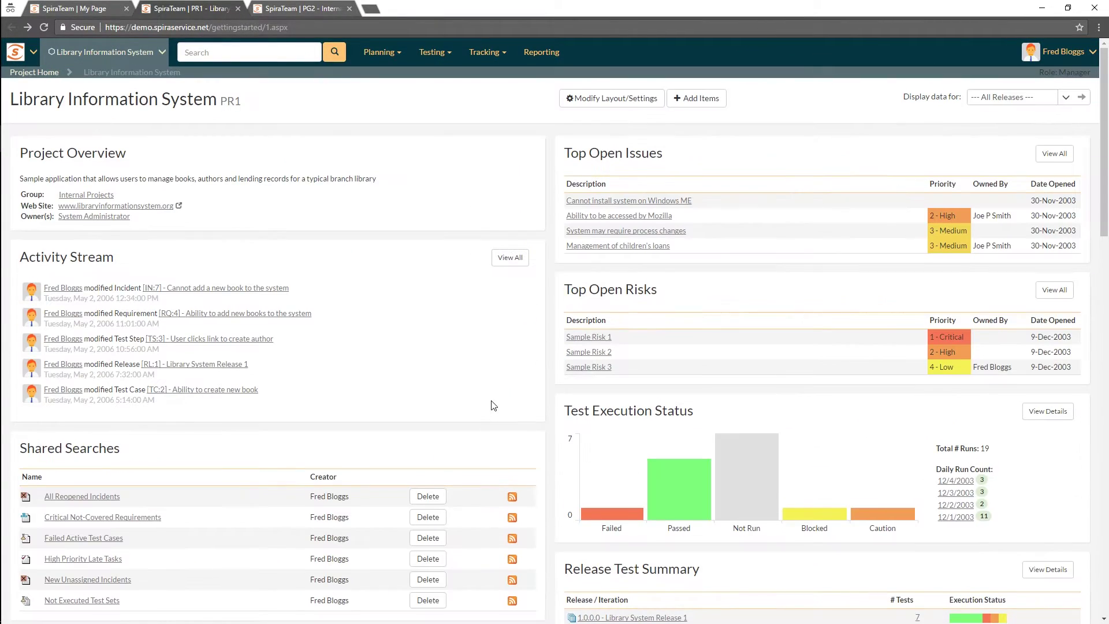
scroll(548, 336, down, 4)
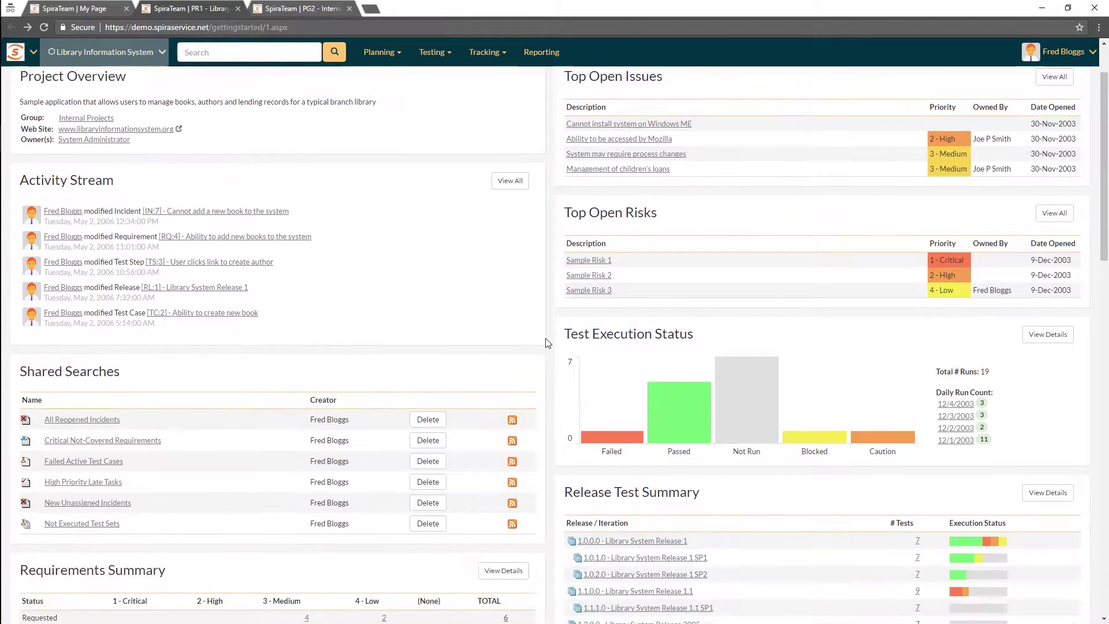
scroll(567, 339, down, 6)
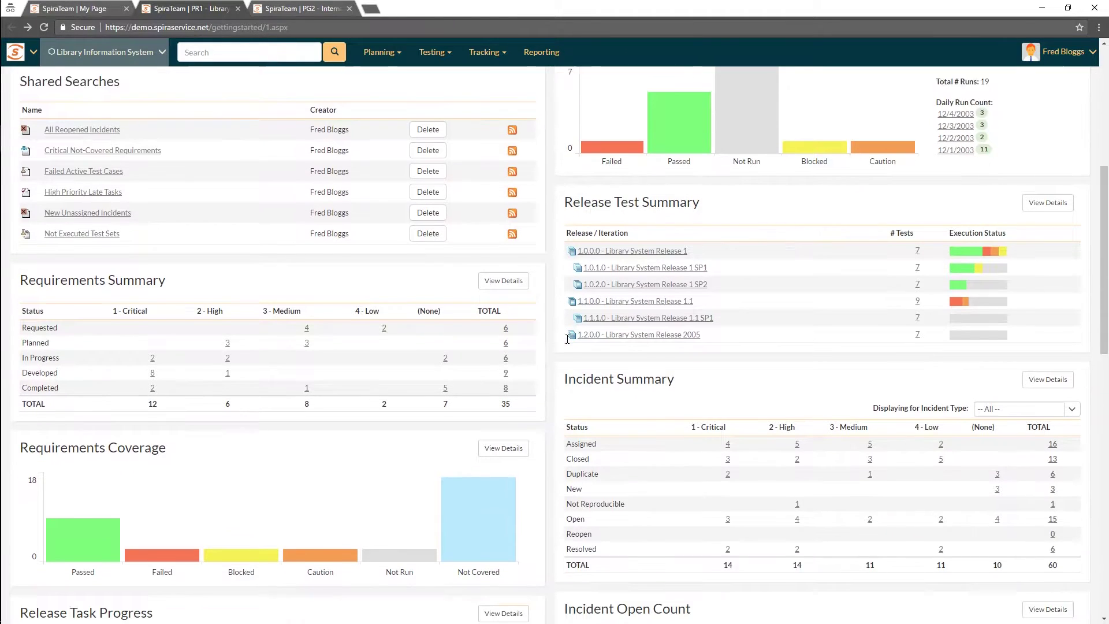
scroll(567, 340, down, 1)
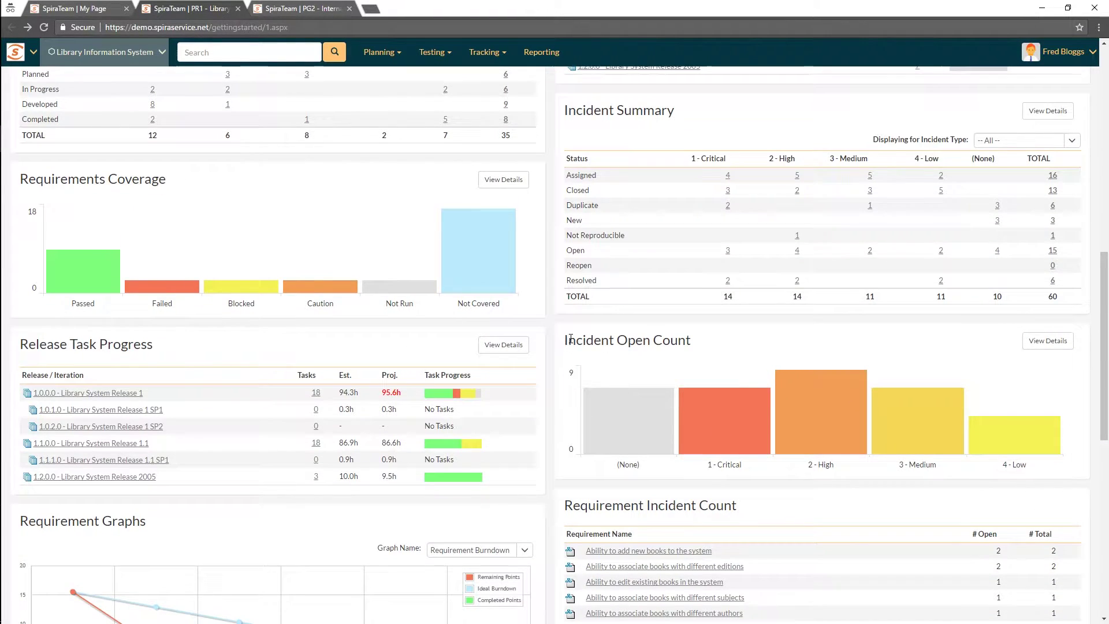
scroll(564, 341, down, 4)
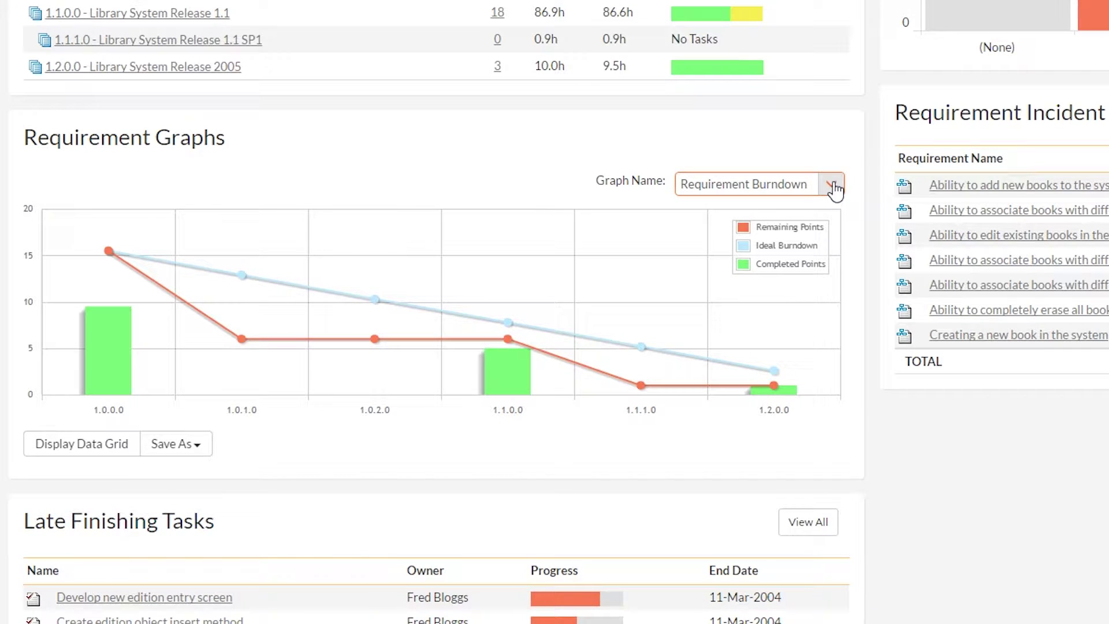
click(834, 188)
click(714, 234)
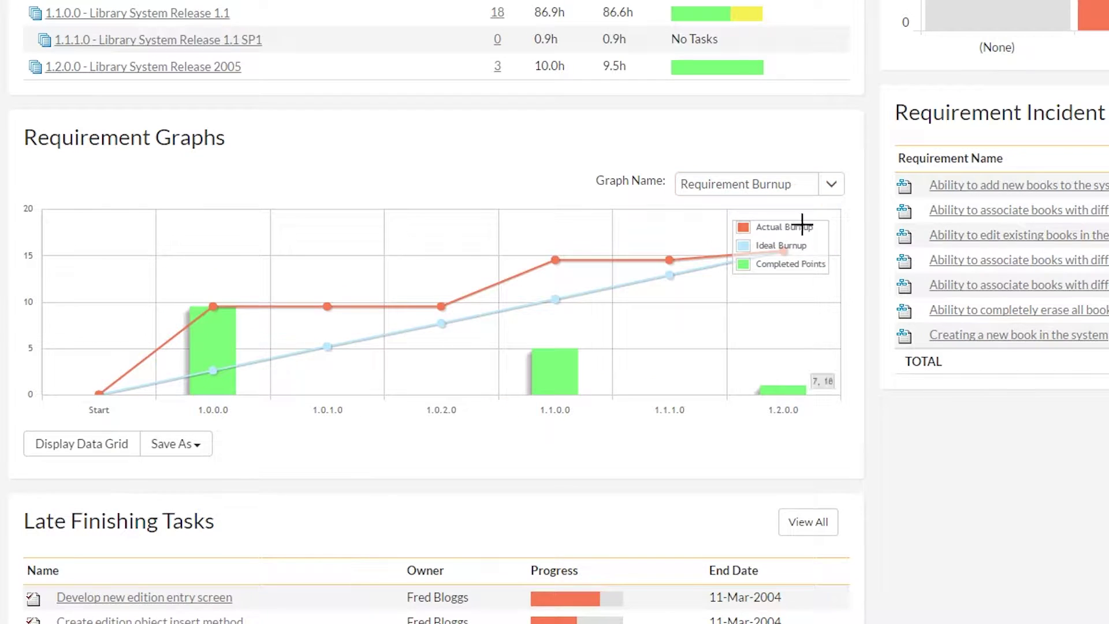
click(832, 184)
click(795, 252)
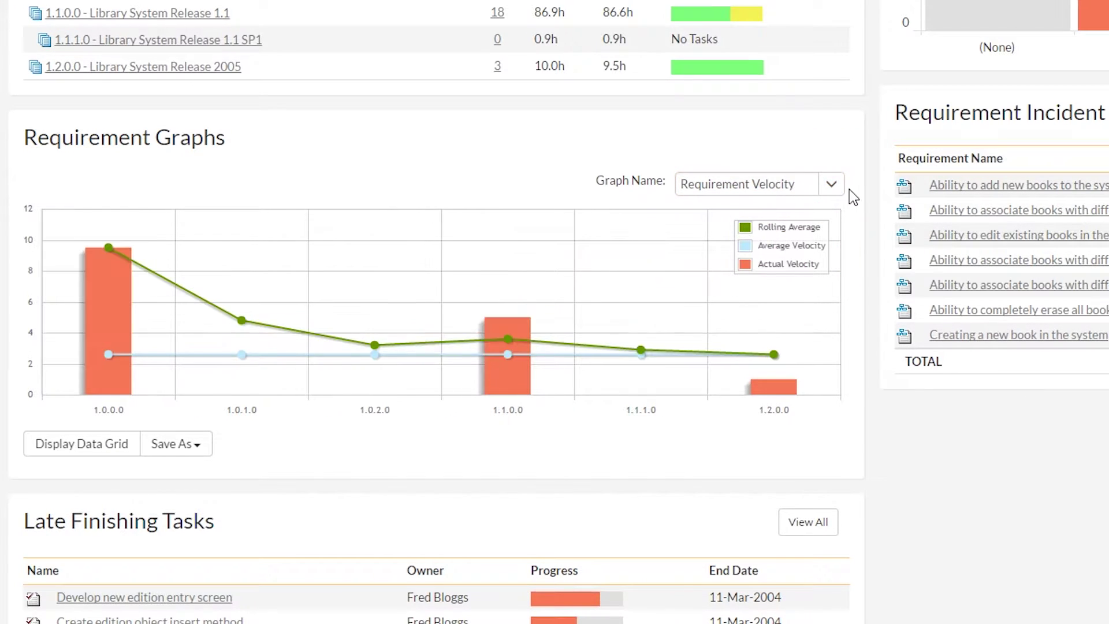
click(834, 188)
click(778, 276)
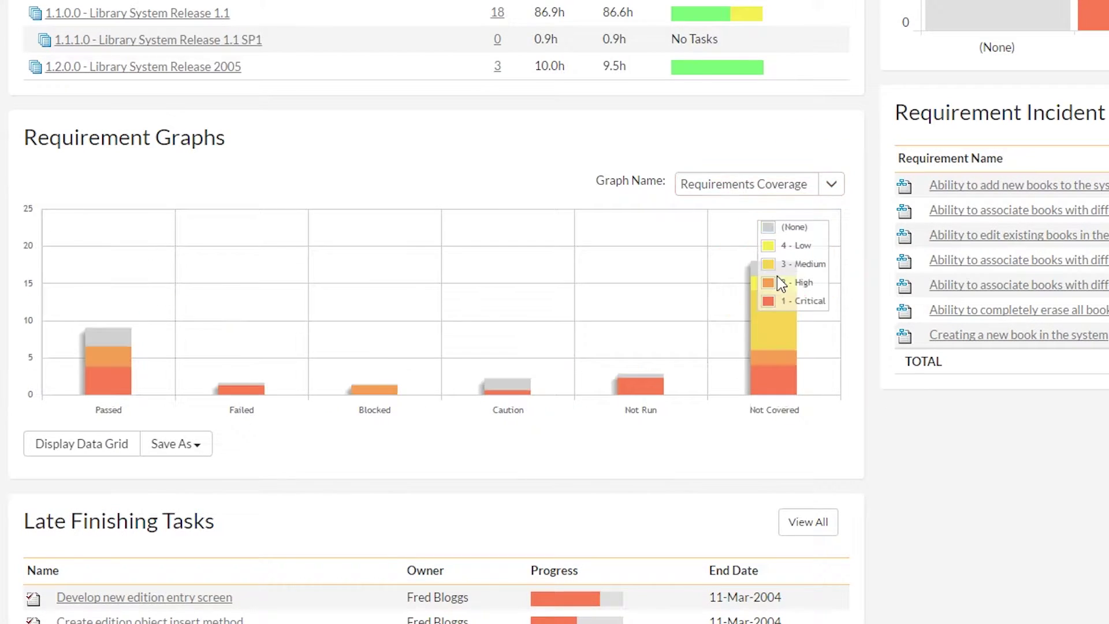
click(832, 191)
click(761, 219)
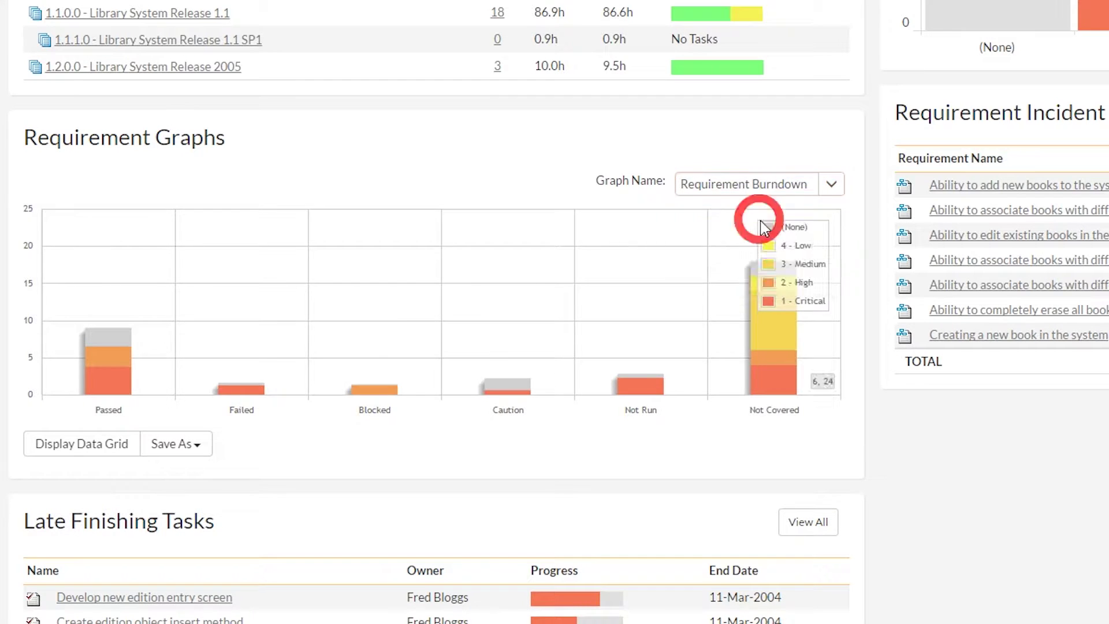
scroll(938, 387, down, 8)
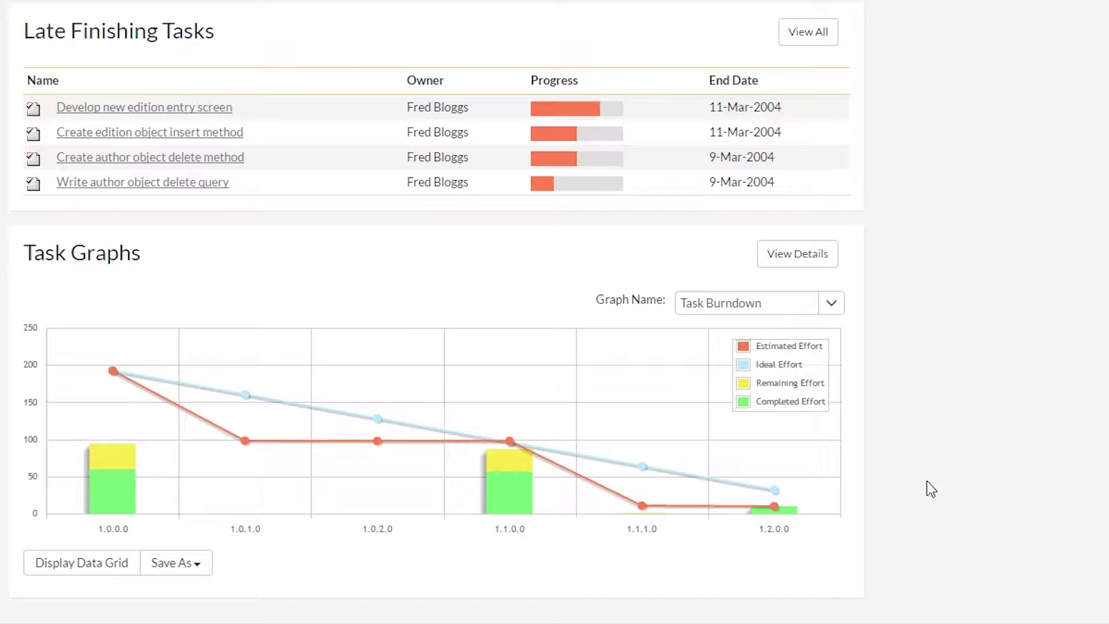
scroll(907, 468, up, 5)
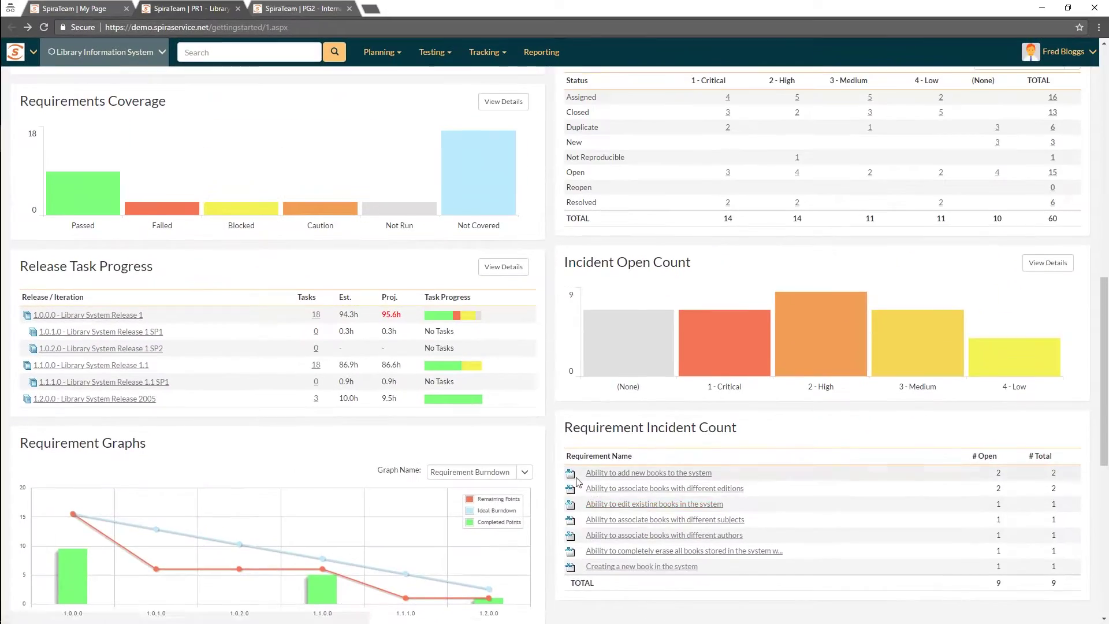
Step: Filter the project dashboard's 'Display data for' to release 1.0.0.0, then to 1.1.0.0
scroll(576, 481, up, 10)
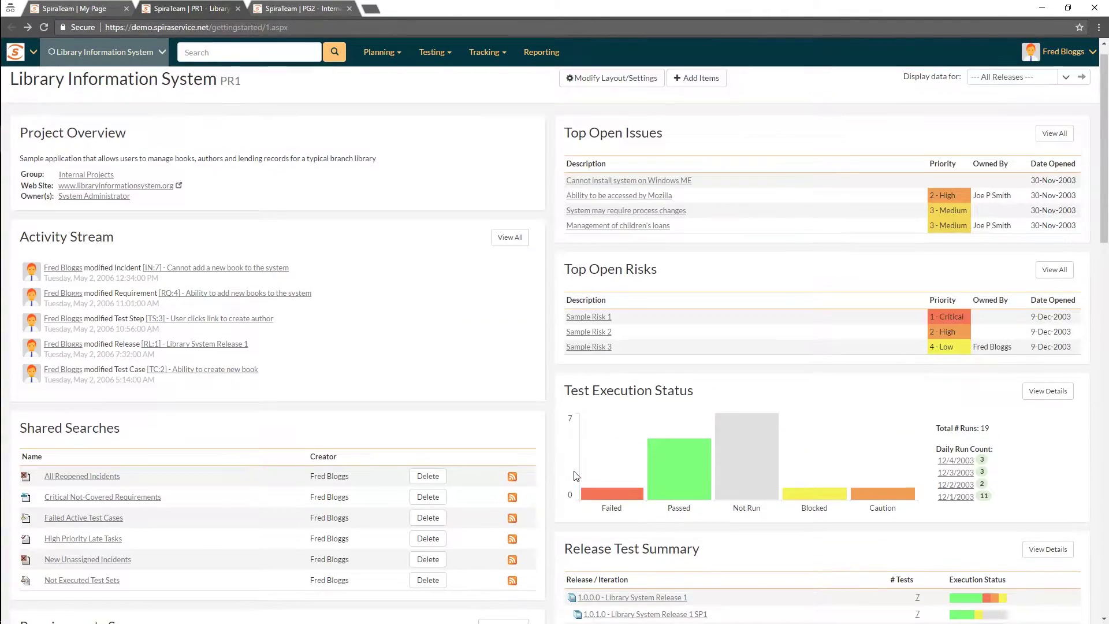
scroll(576, 475, up, 1)
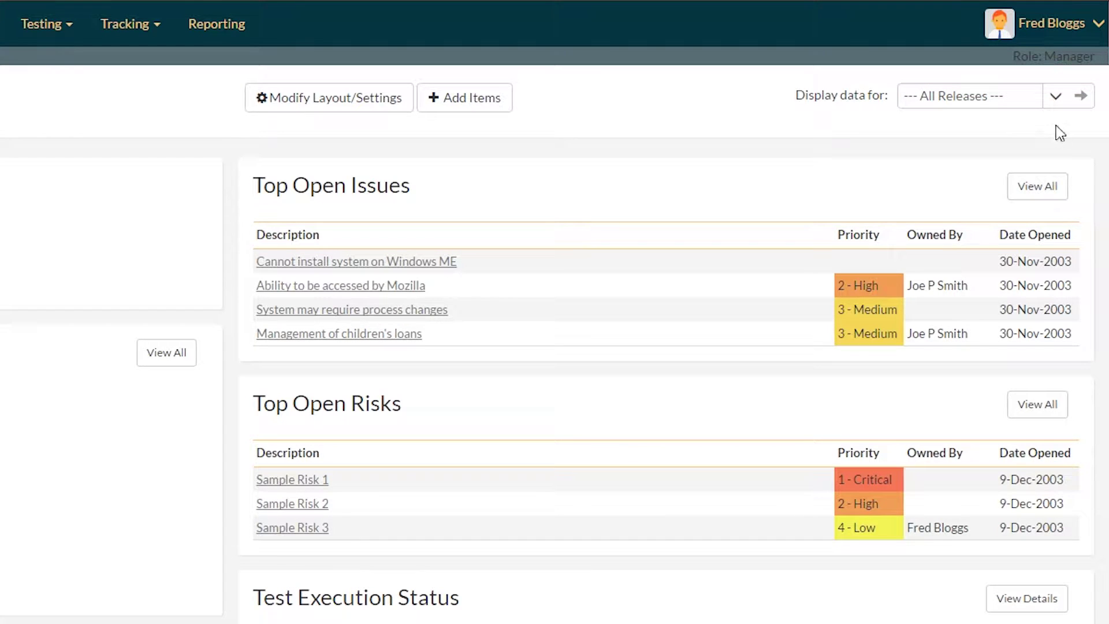
click(1046, 105)
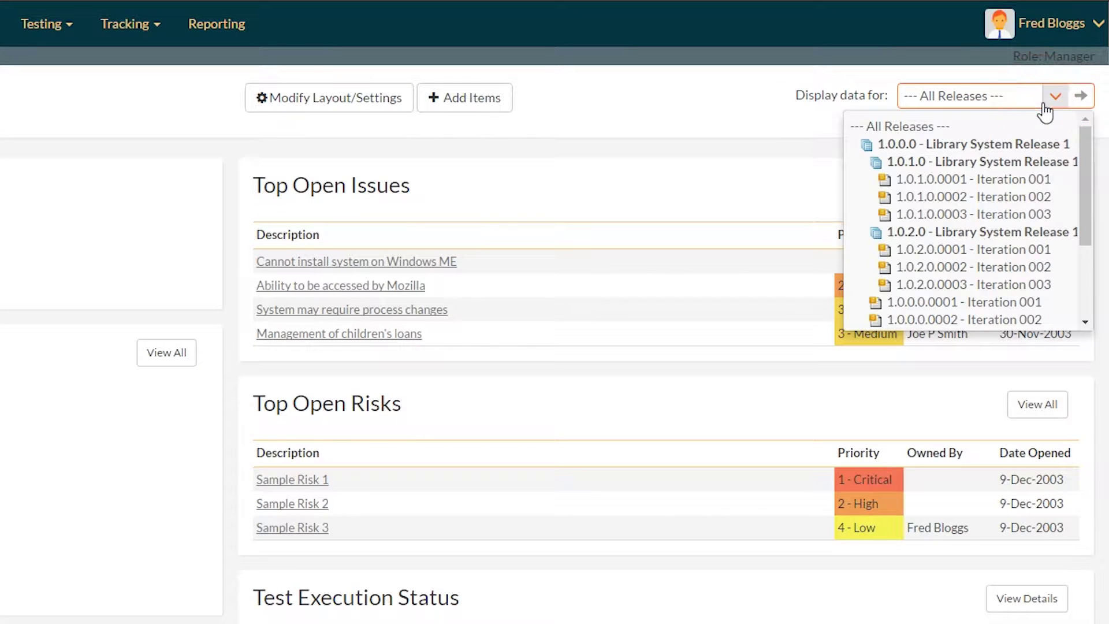
click(897, 149)
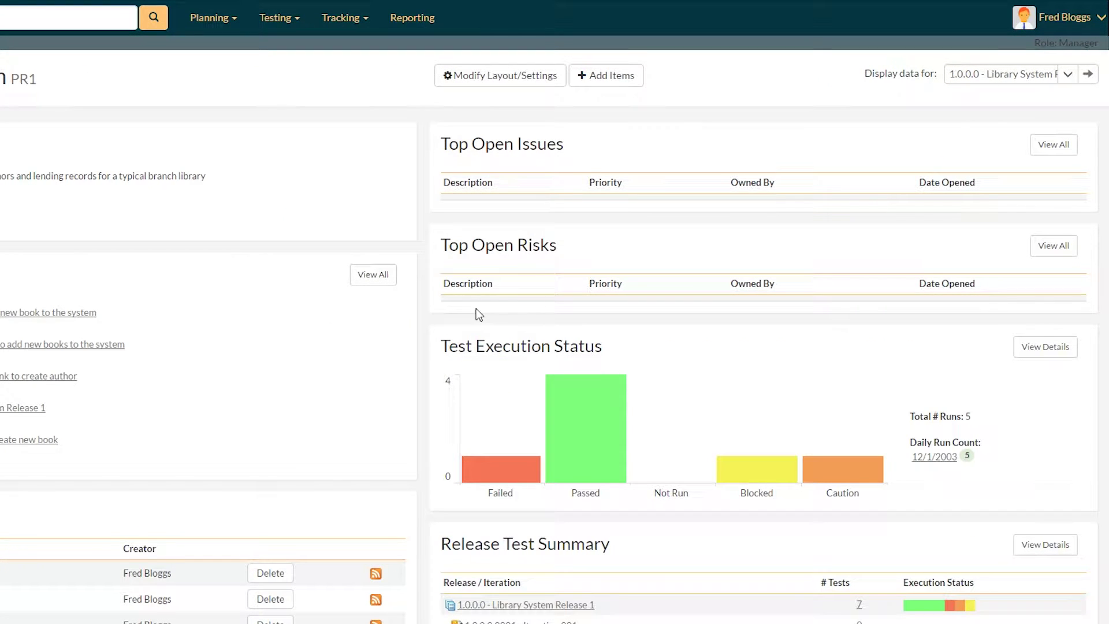
click(1067, 74)
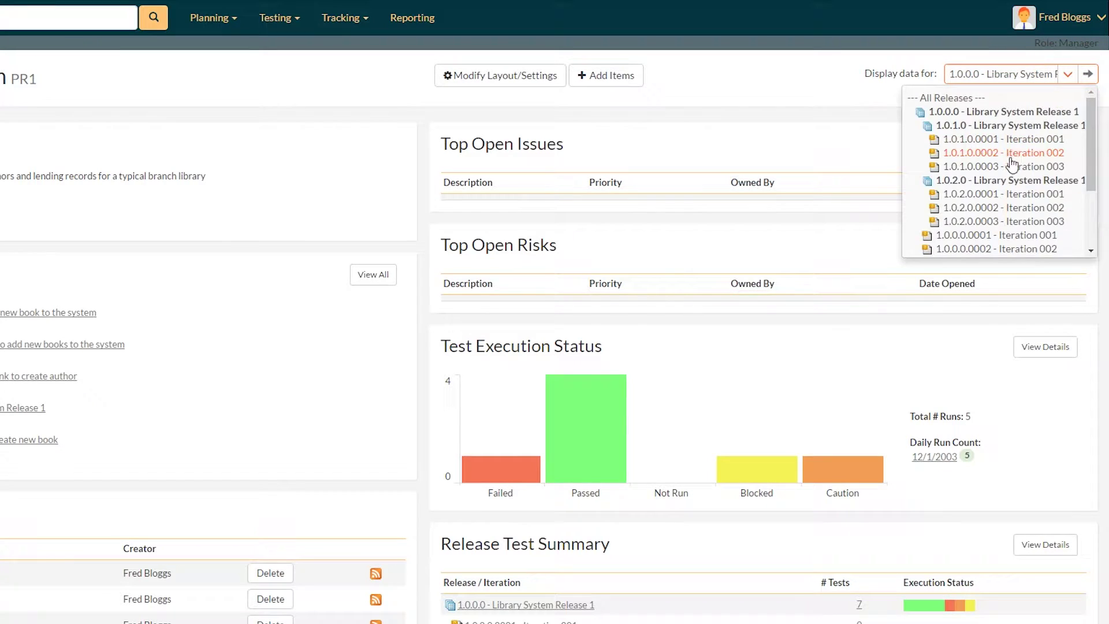
scroll(998, 175, down, 2)
click(997, 178)
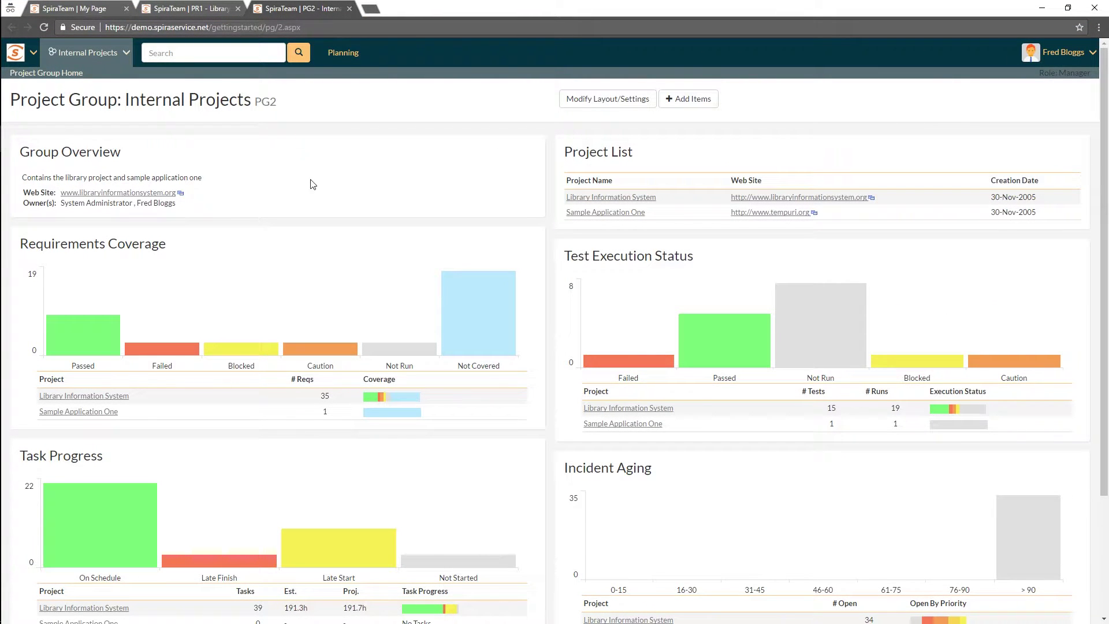
Step: Scroll through the Internal Projects group page to review its panels
scroll(418, 272, down, 2)
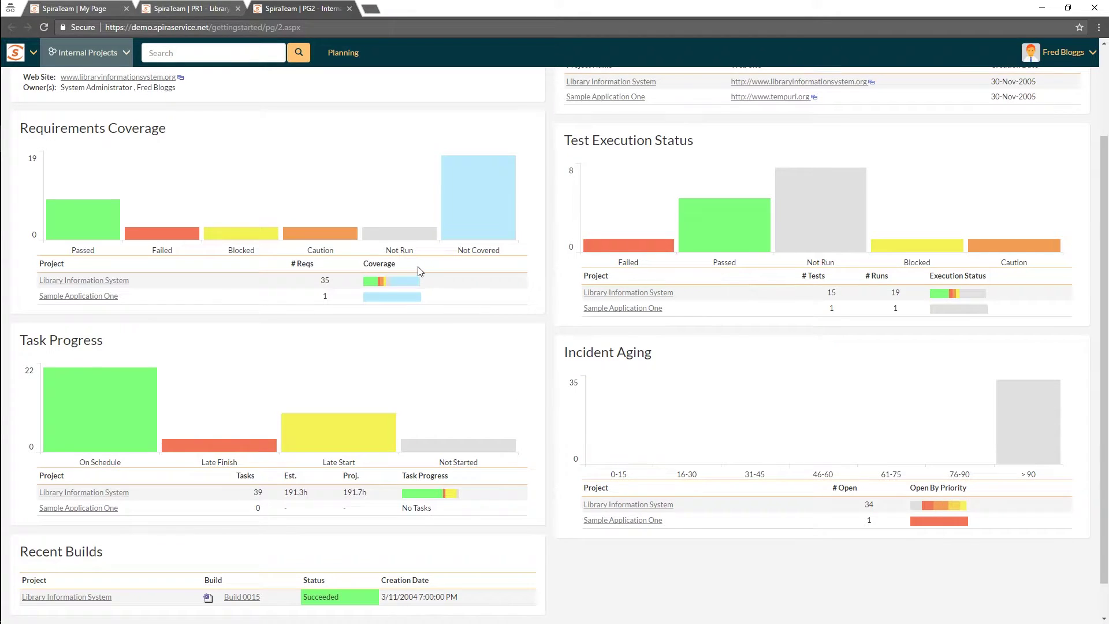
scroll(420, 271, down, 1)
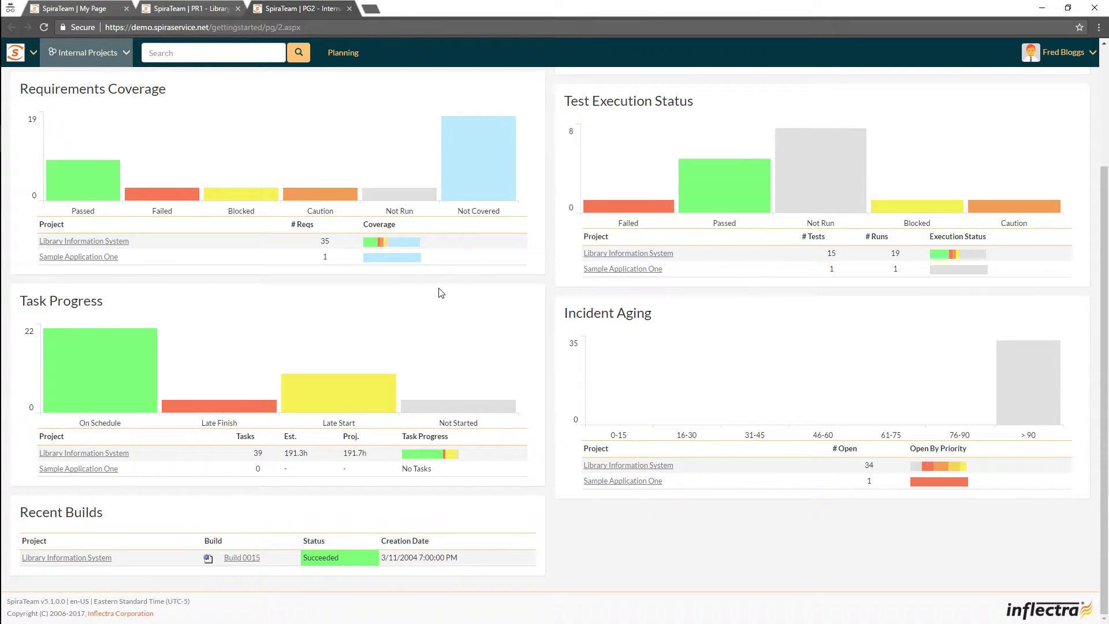
scroll(441, 293, up, 3)
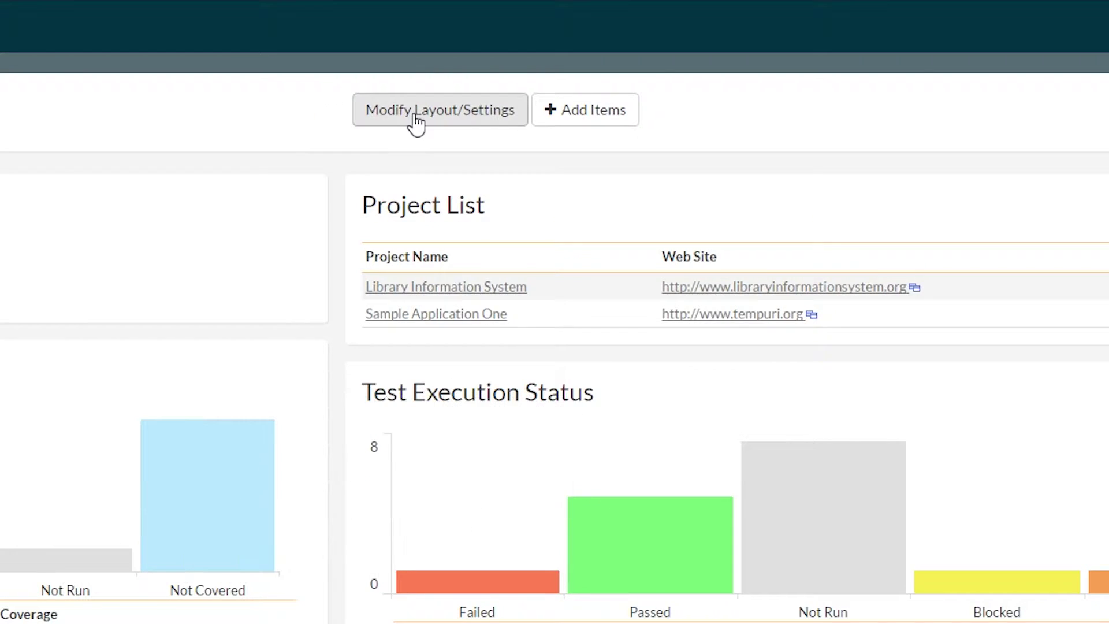
Step: In layout edit mode, move Group Overview to the top right and Project List to the top left
click(416, 118)
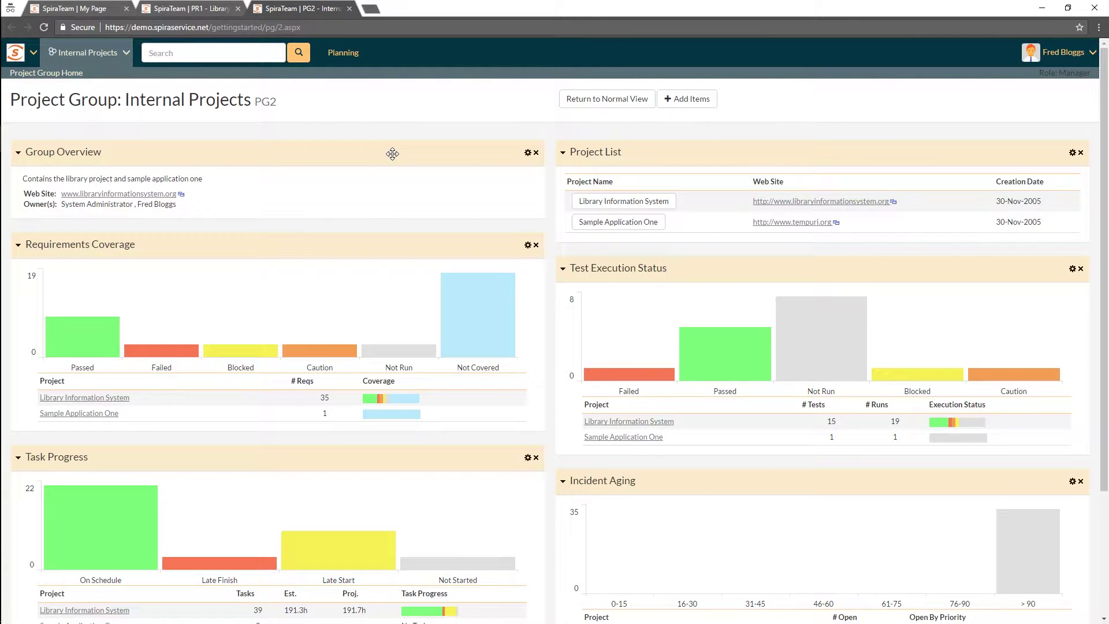
drag(393, 154, 862, 261)
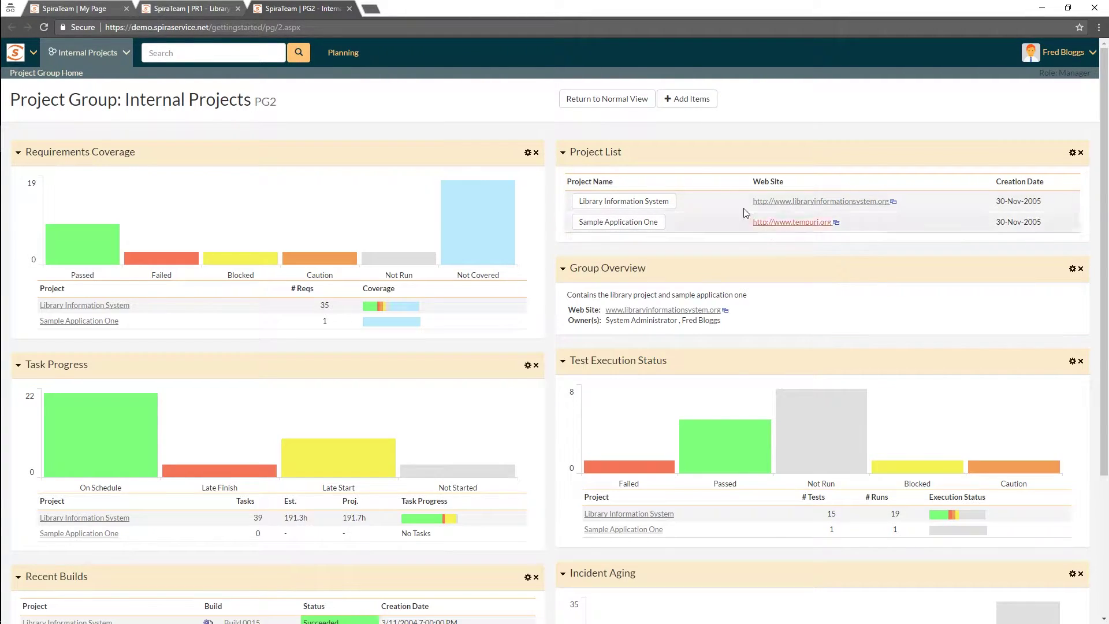
drag(680, 148, 282, 134)
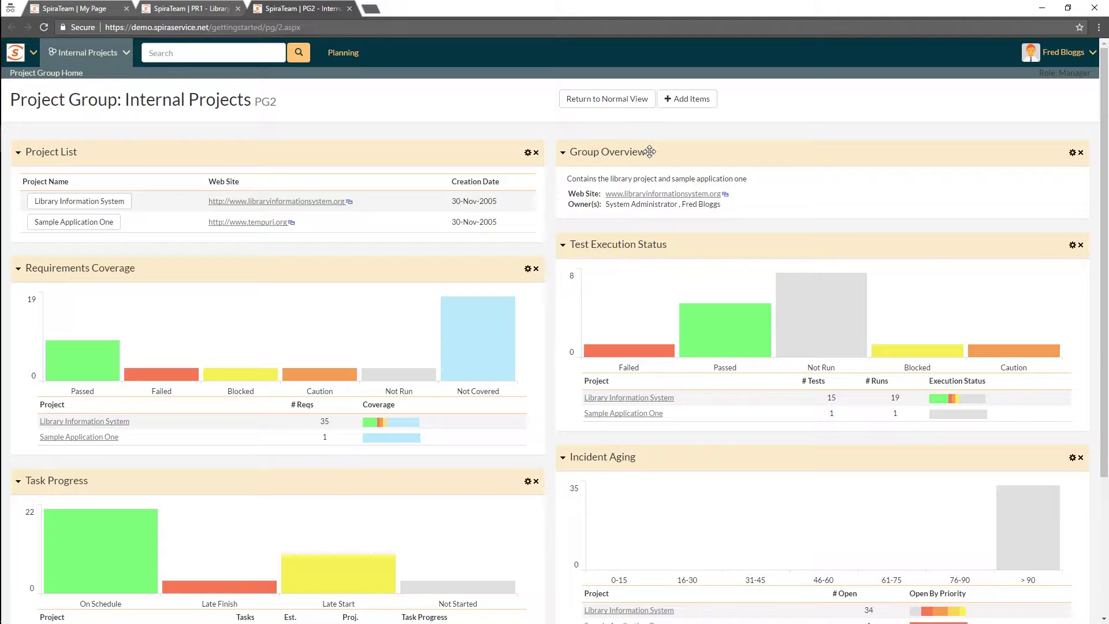
Step: Add the Top Open Issues widget to the left side of the group dashboard, then close the picker
click(597, 102)
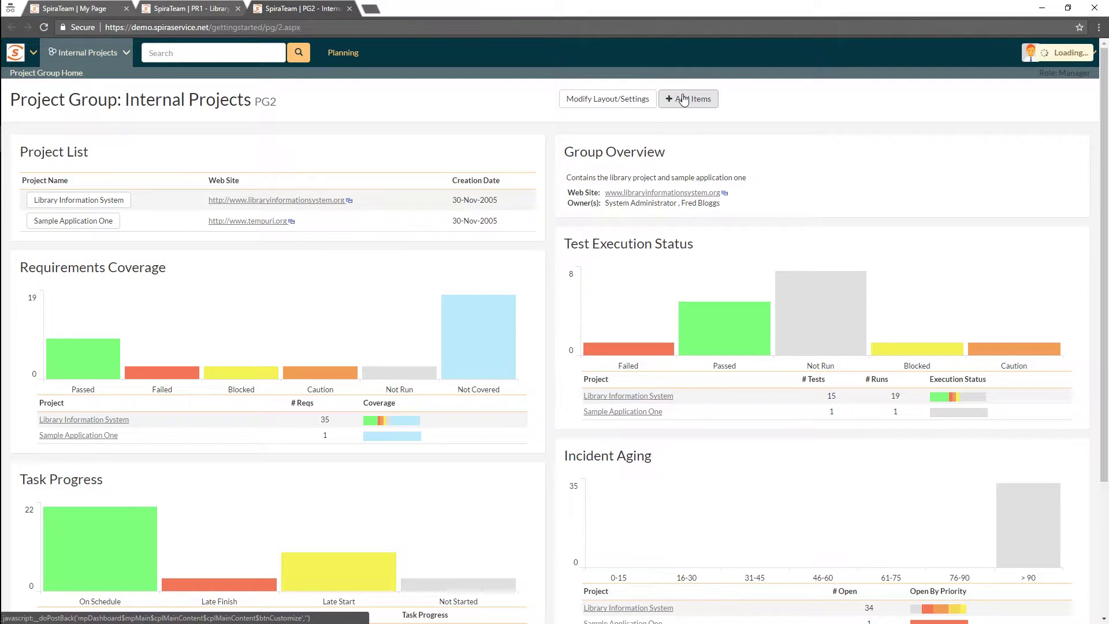
click(683, 100)
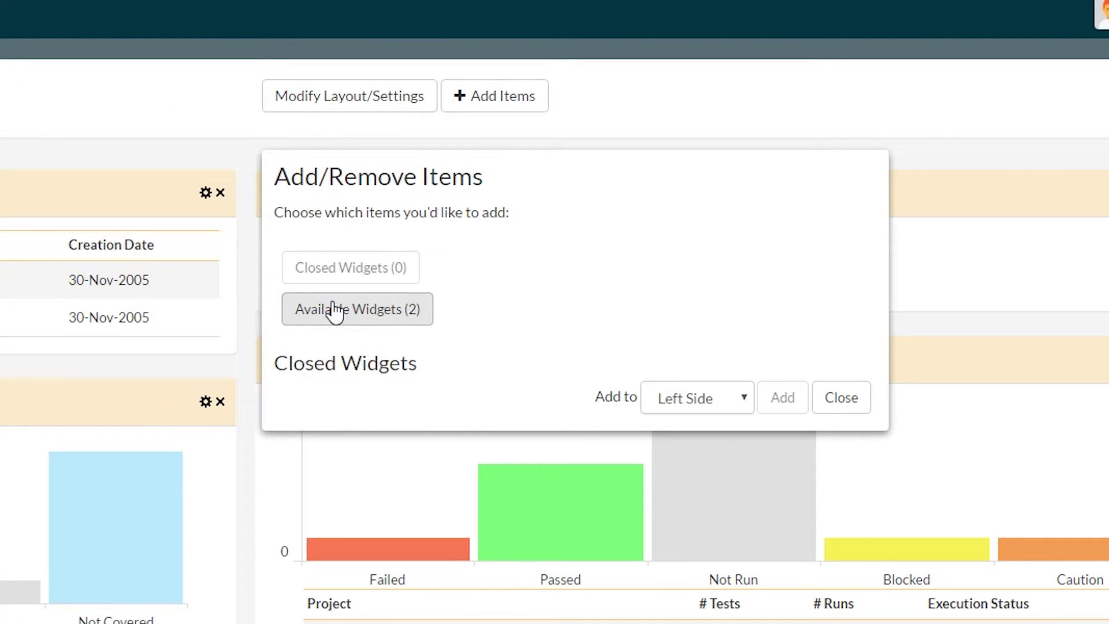
click(334, 311)
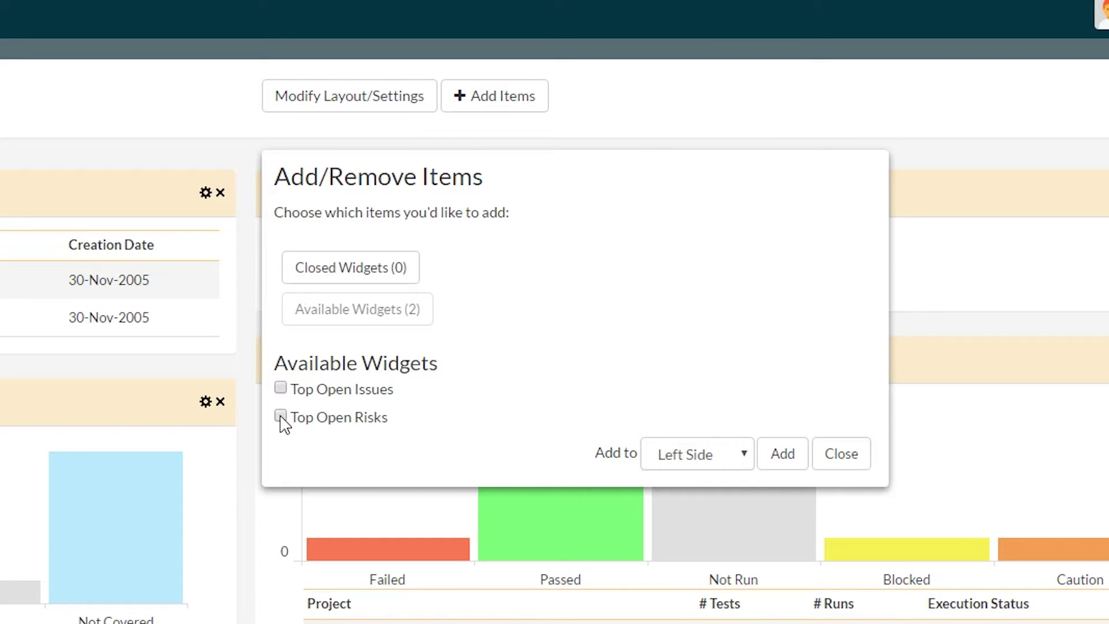
click(282, 389)
click(744, 455)
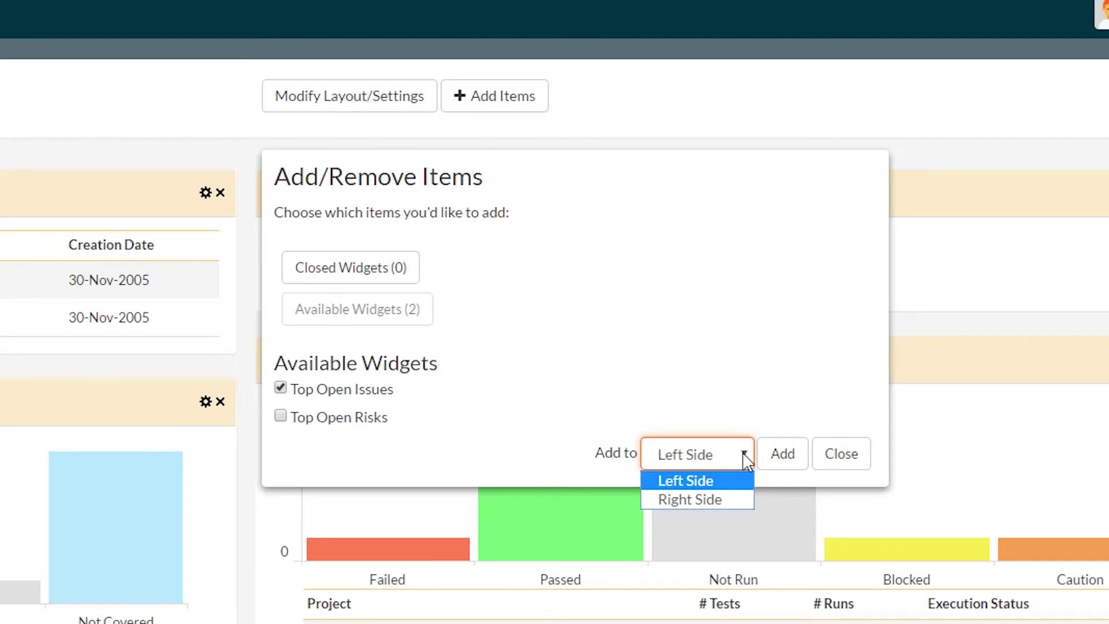
click(681, 480)
click(772, 461)
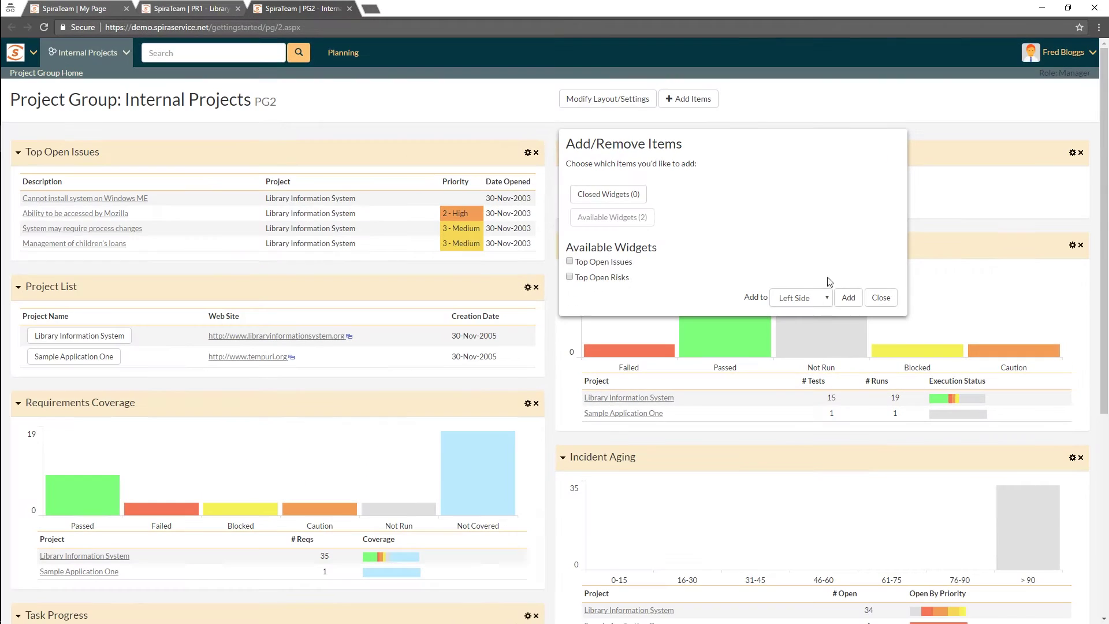
click(874, 304)
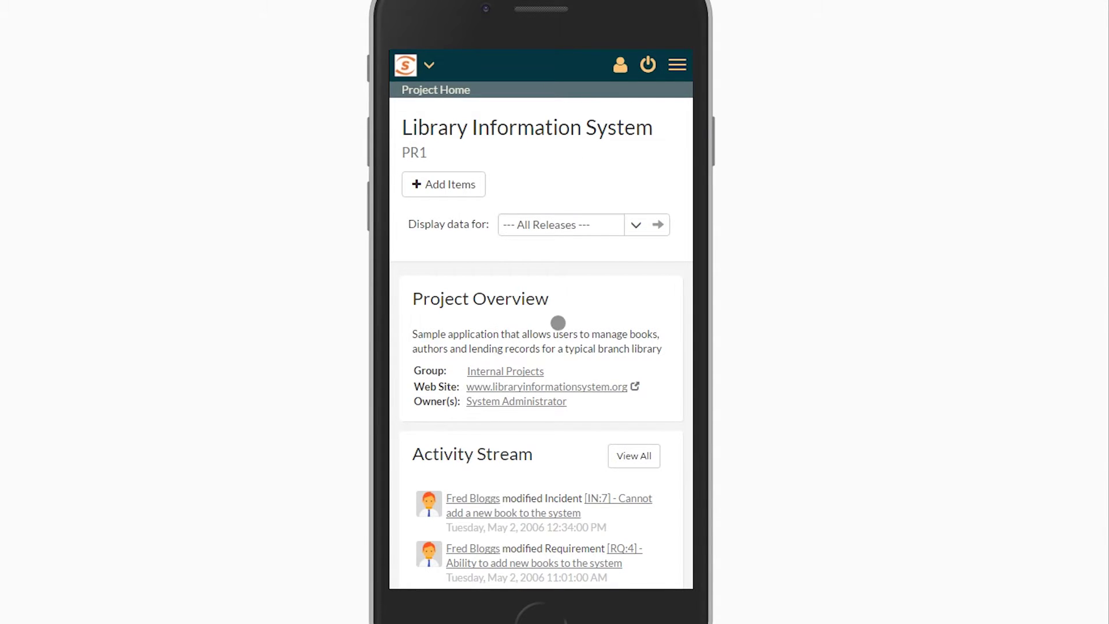
Step: Swipe through the Library Information System home widgets in the mobile view
drag(559, 322, 557, 203)
drag(578, 364, 594, 210)
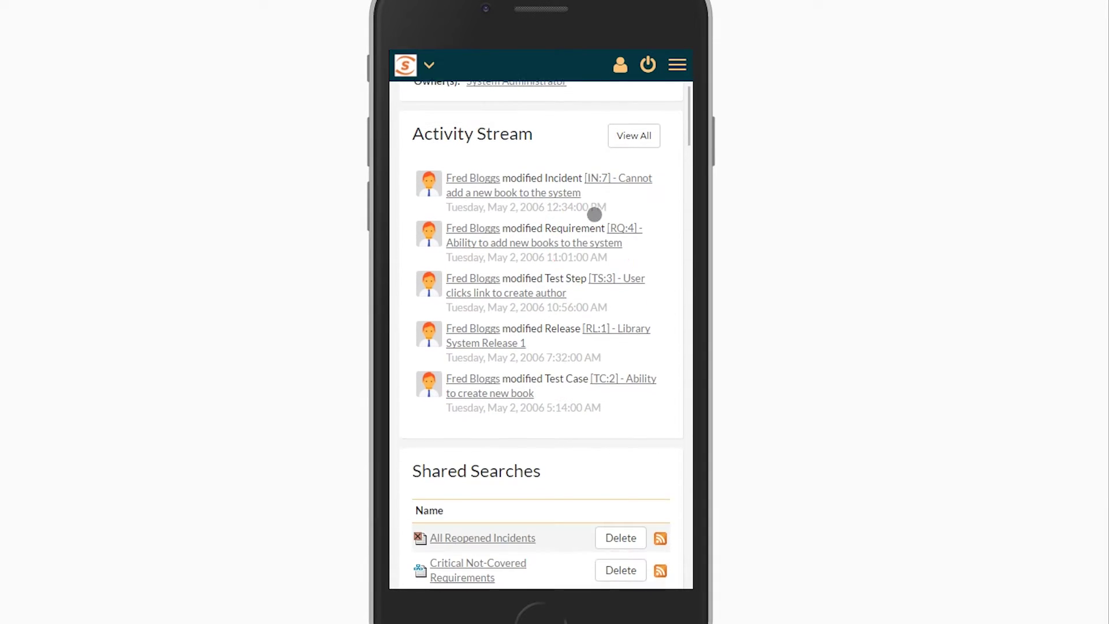
drag(631, 399, 639, 216)
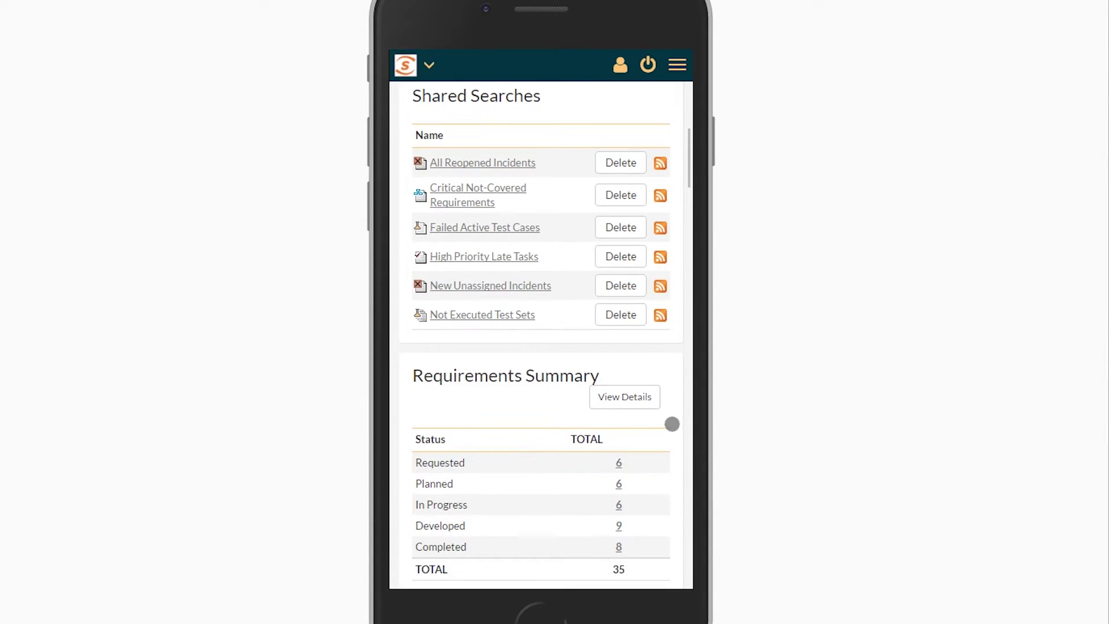
drag(674, 428, 659, 223)
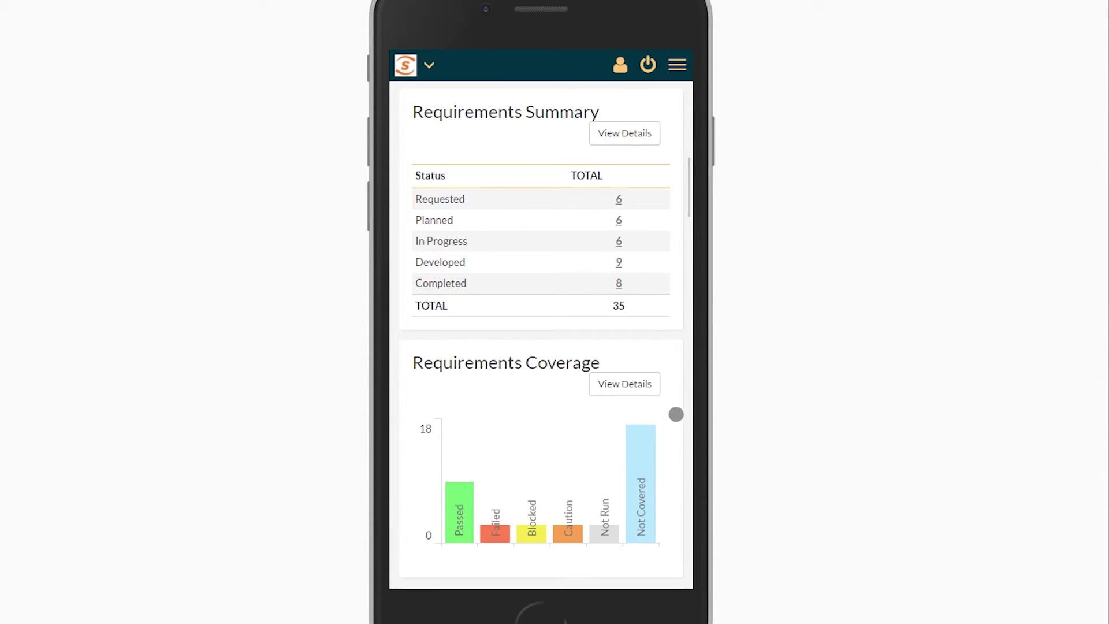
drag(676, 414, 646, 234)
drag(555, 348, 559, 213)
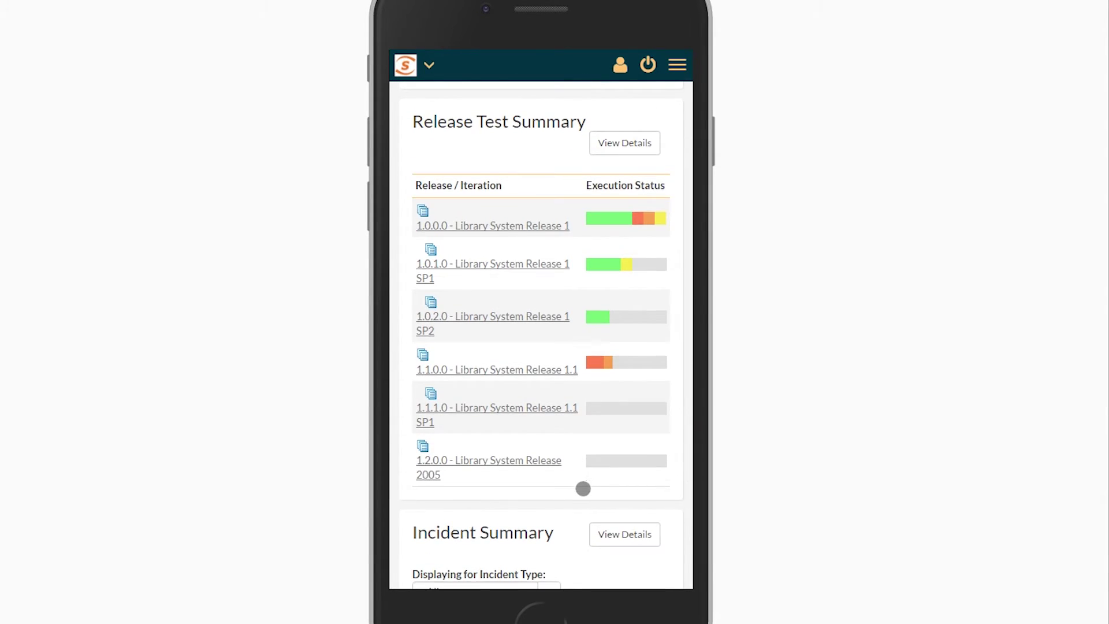
drag(583, 489, 584, 124)
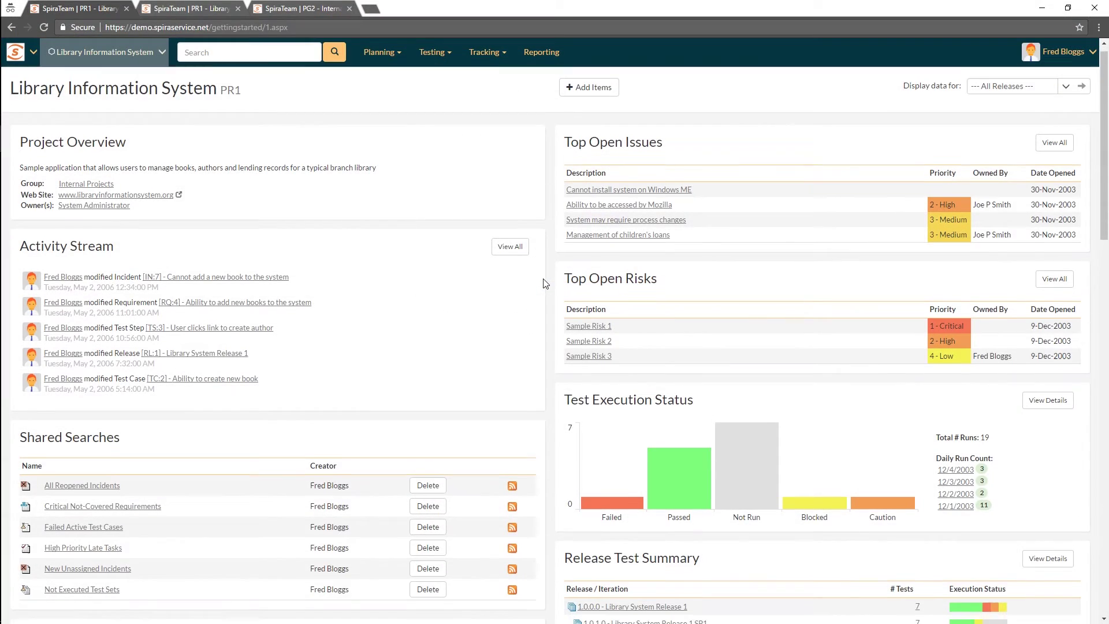
scroll(544, 283, down, 5)
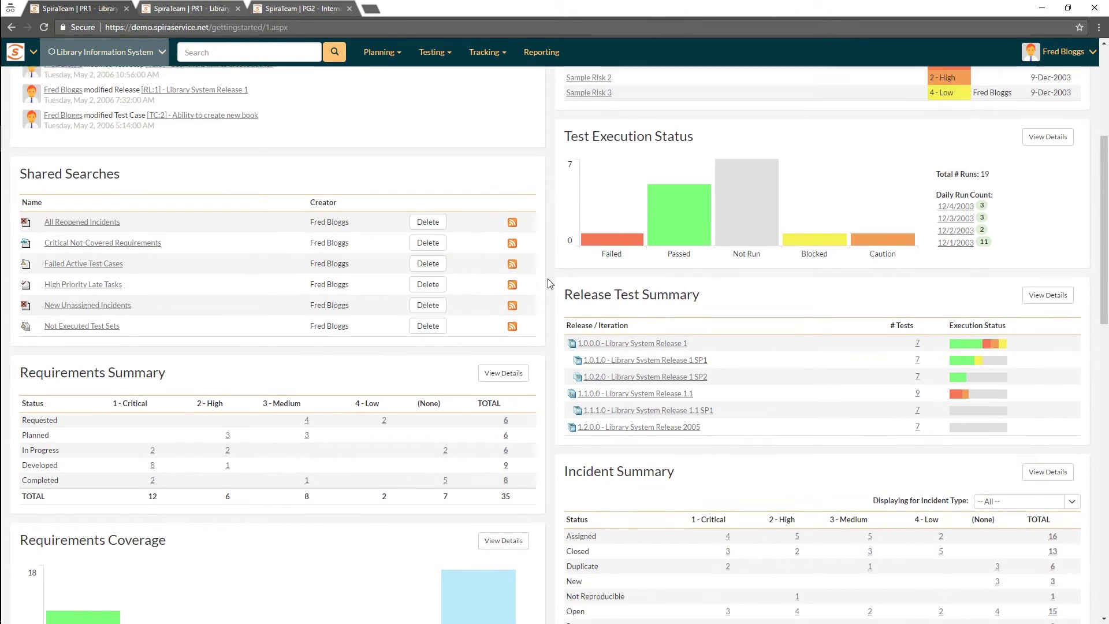
scroll(549, 283, down, 6)
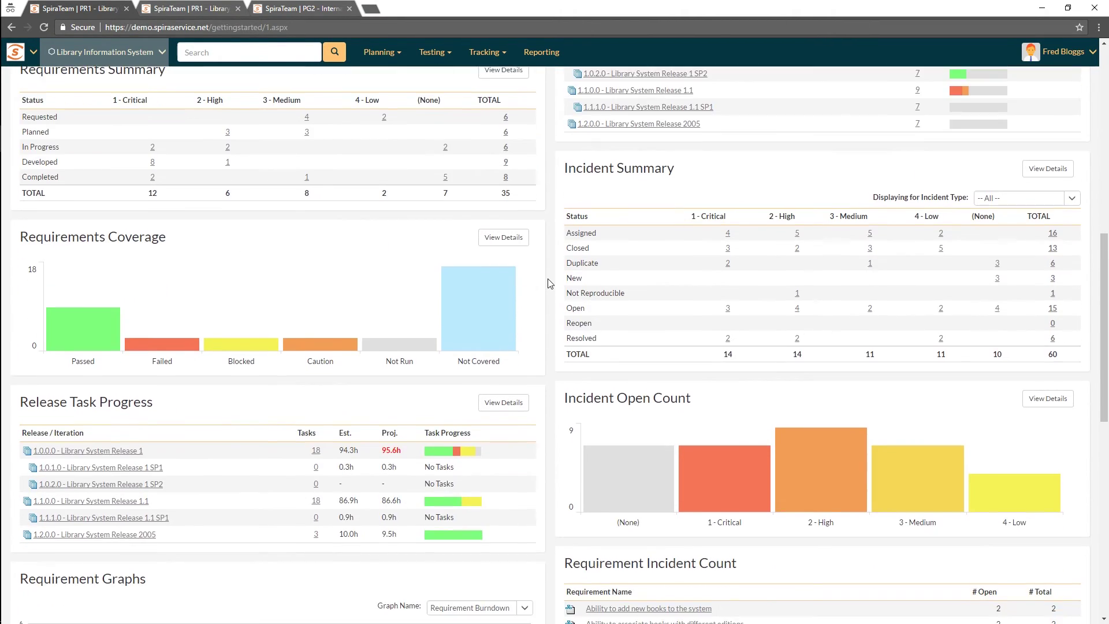
scroll(549, 283, down, 7)
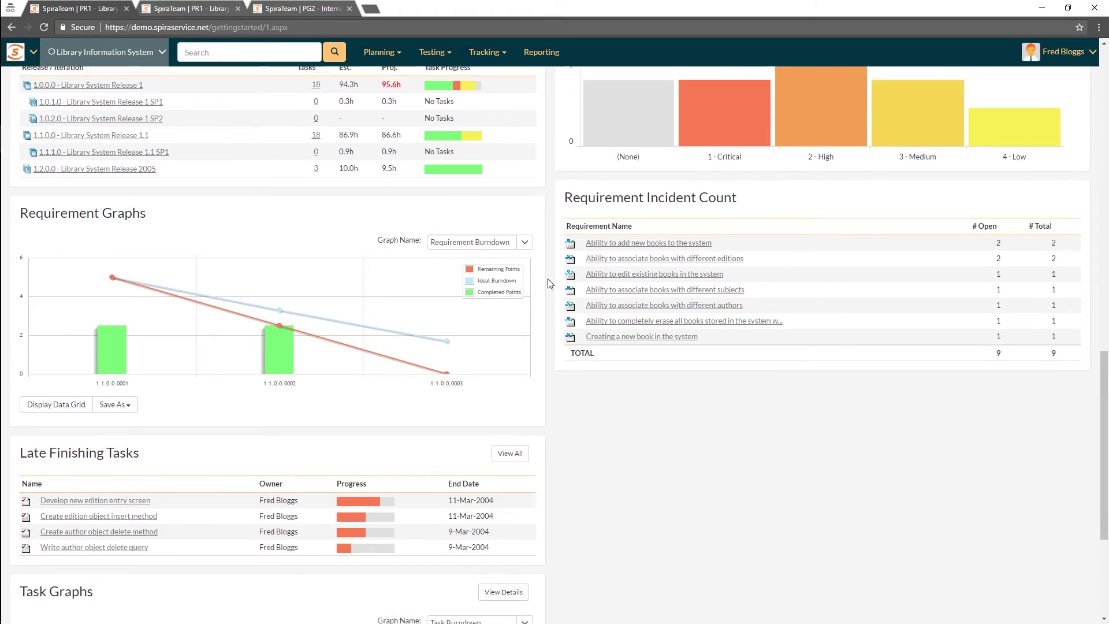
scroll(549, 283, down, 5)
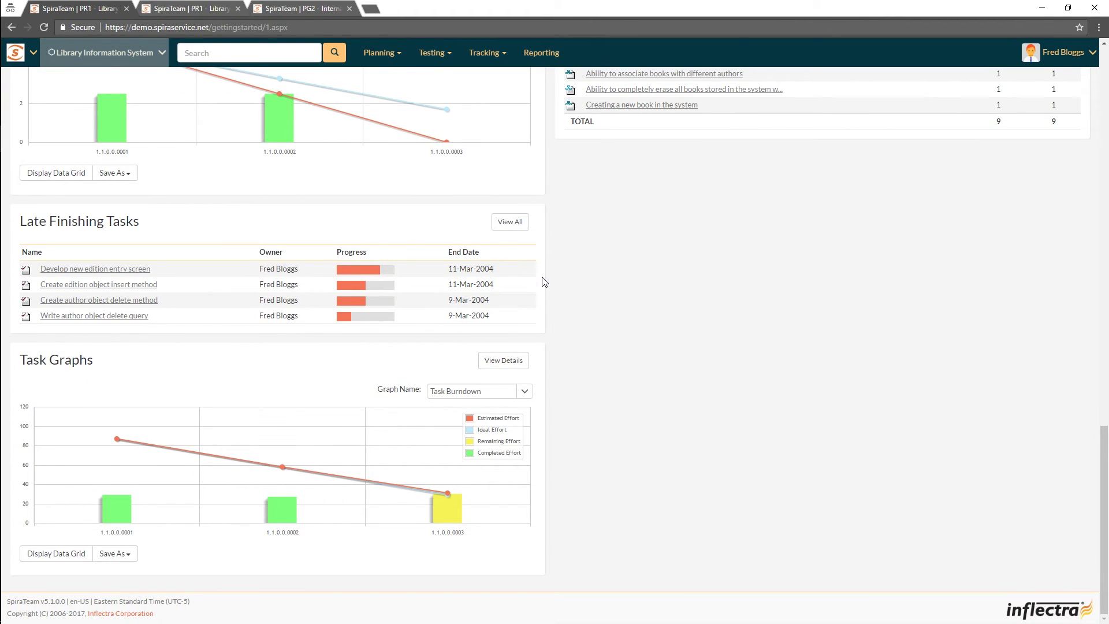
scroll(572, 337, up, 9)
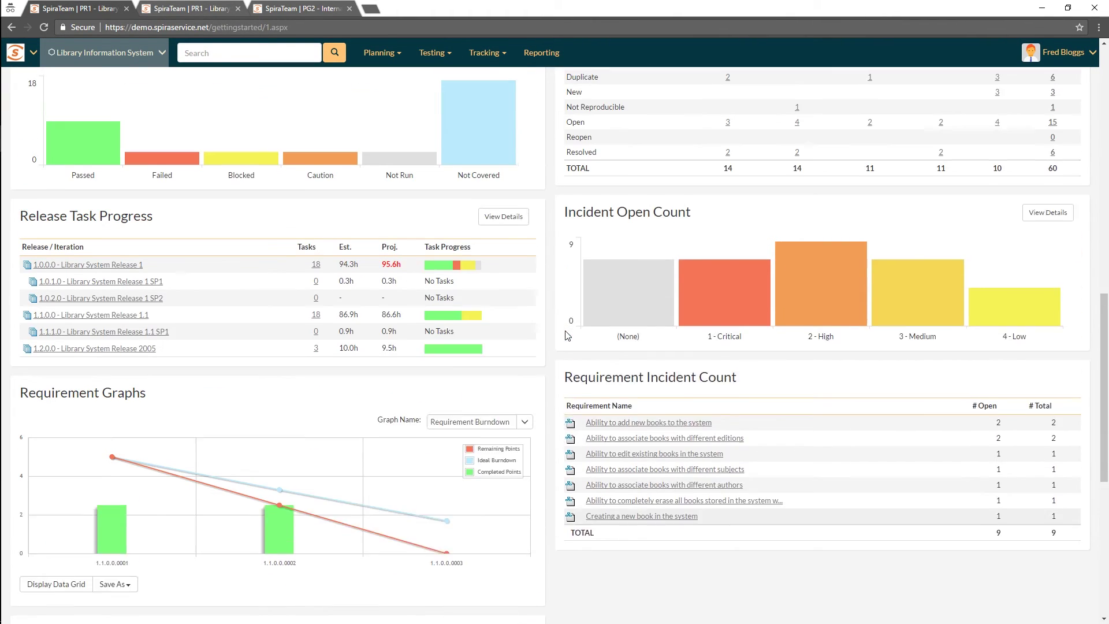
scroll(568, 335, up, 3)
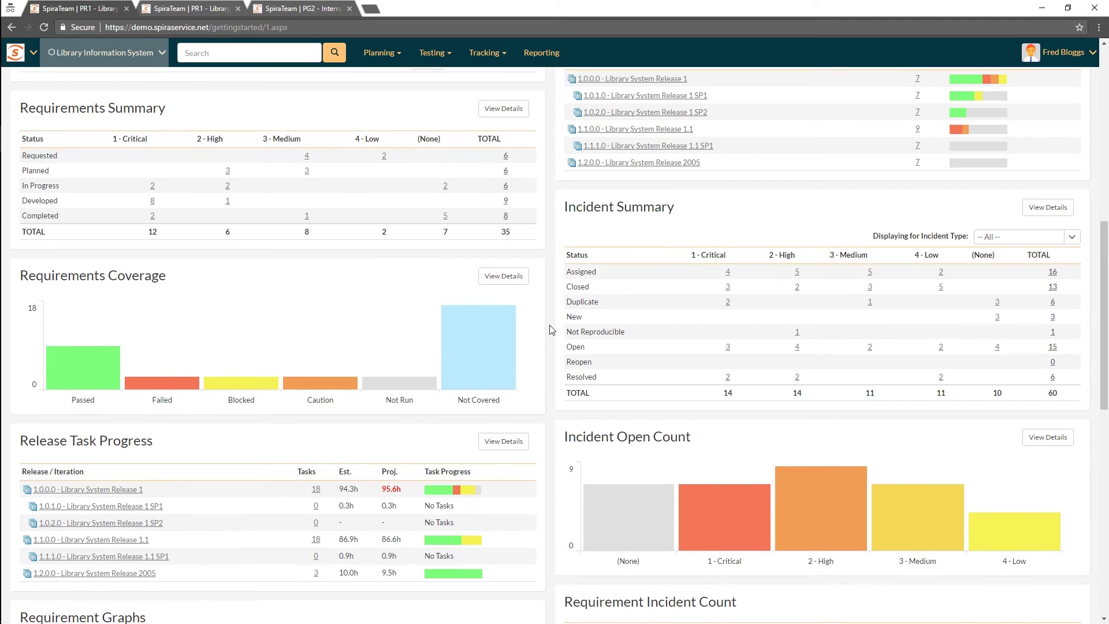
scroll(550, 330, up, 5)
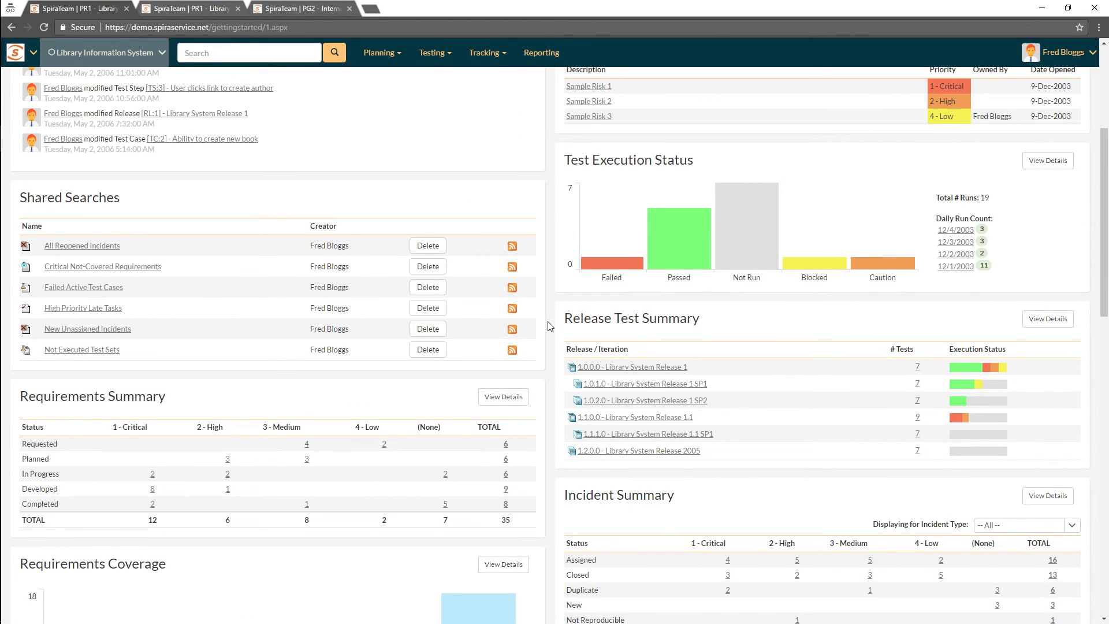
scroll(549, 326, up, 5)
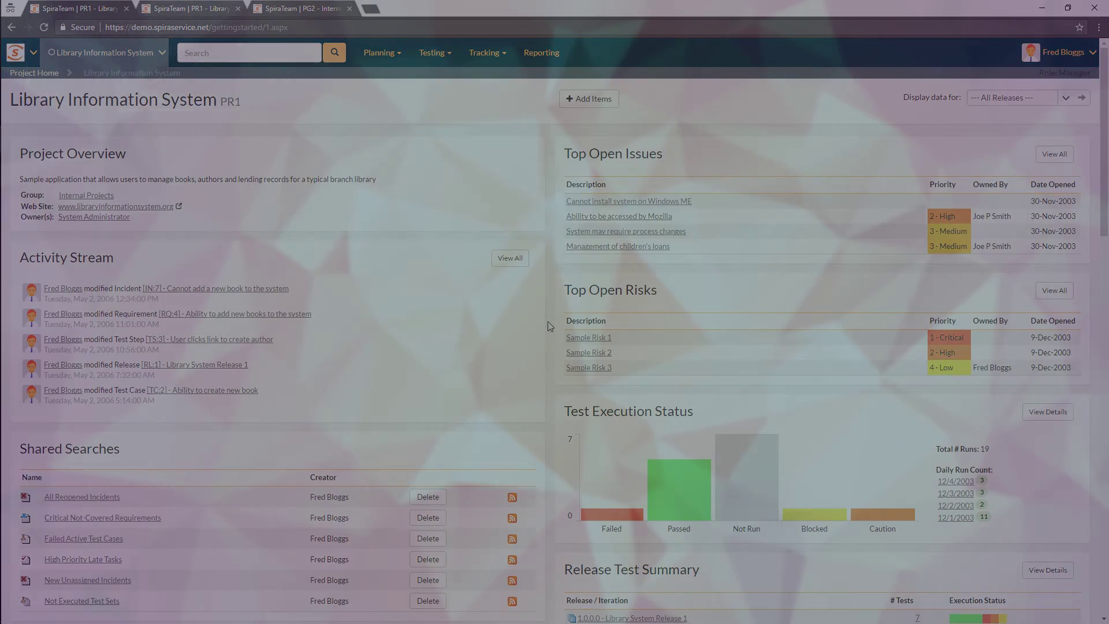